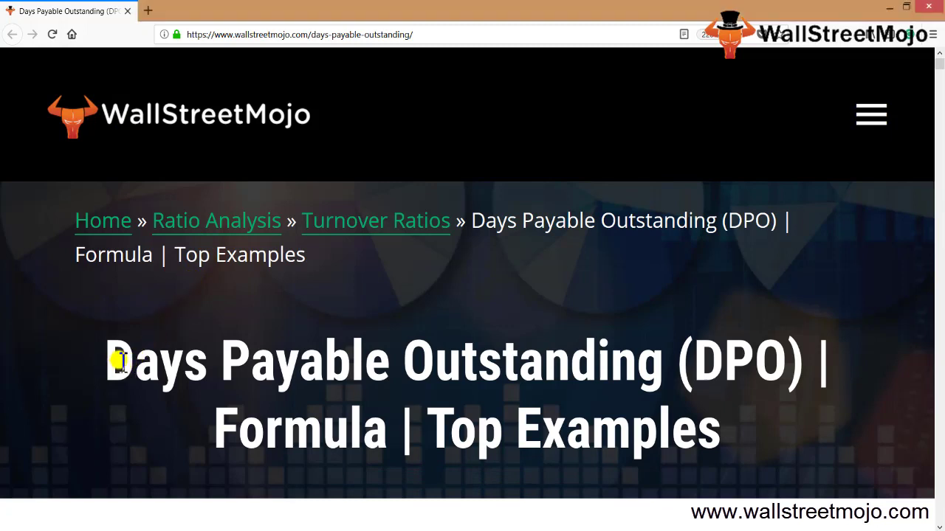
Select the words 'Days Payable Outstanding (DPO)' in the WallStreetMojo article heading
{"action": "left_click_drag", "start_coordinate": [118, 360], "coordinate": [801, 379]}
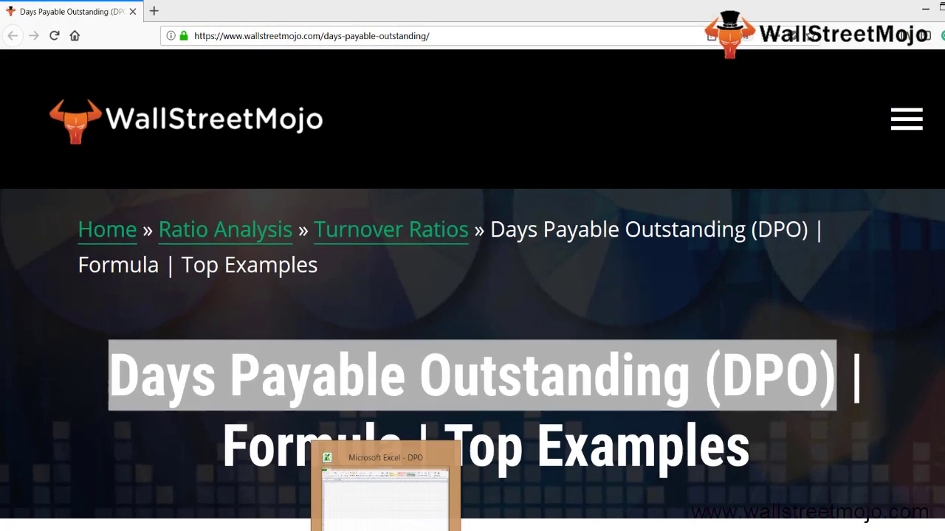
In the Excel DPO workbook, enter the label CCC in cell B2
{"action": "left_click", "coordinate": [367, 528]}
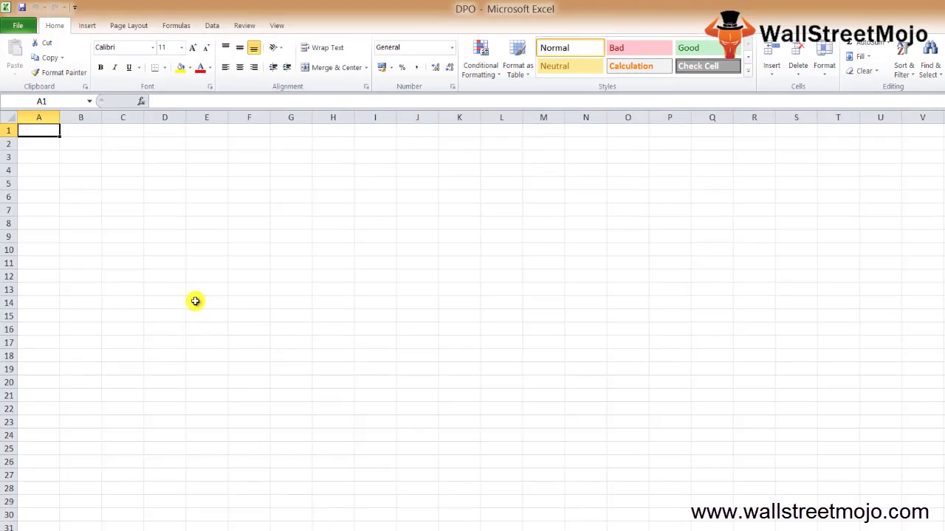
{"action": "left_click", "coordinate": [130, 184]}
{"action": "key", "text": "Up"}
{"action": "key", "text": "Left"}
{"action": "key", "text": "Up"}
{"action": "key", "text": "Up"}
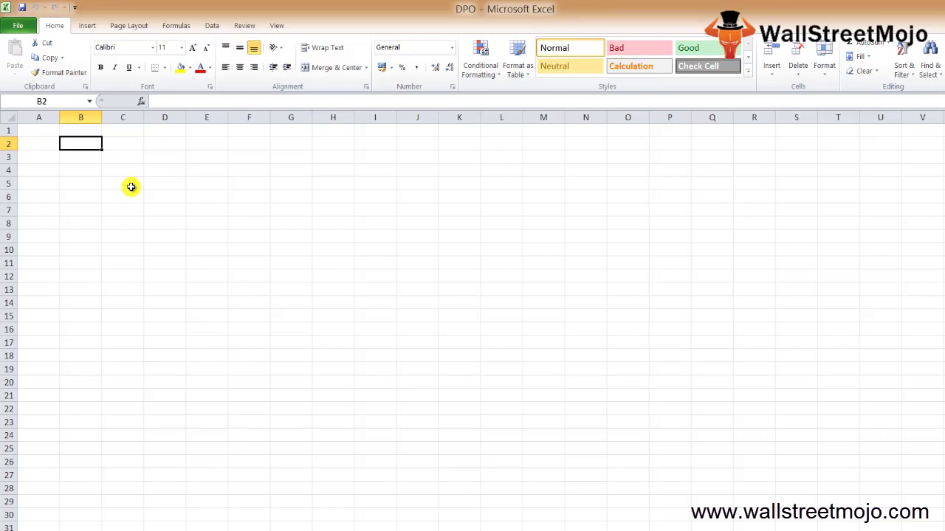
{"action": "type", "text": "Cash"}
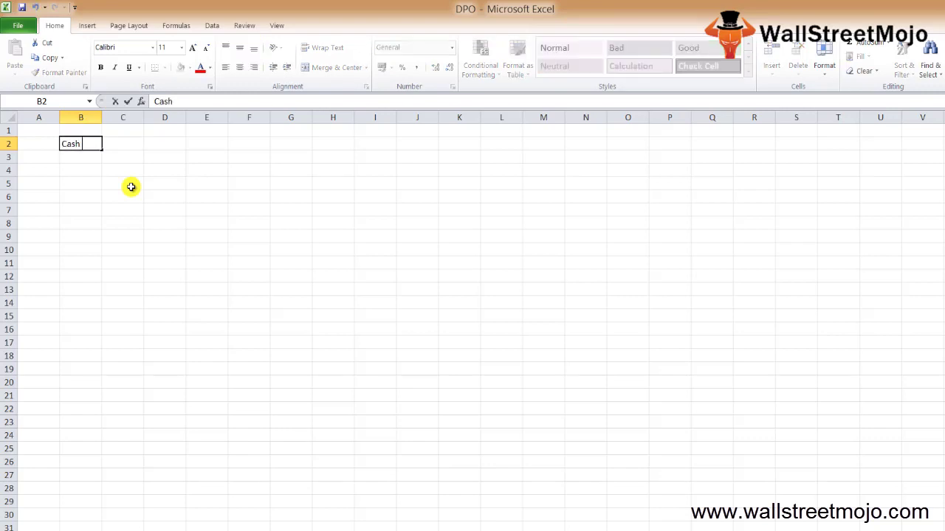
{"action": "key", "text": "BackSpace"}
{"action": "key", "text": "BackSpace"}
{"action": "key", "text": "BackSpace"}
{"action": "key", "text": "BackSpace"}
{"action": "type", "text": "CCC"}
{"action": "key", "text": "Return"}
Number the list with 1 in A2 and 2 in A3, ending on B3
{"action": "key", "text": "Up"}
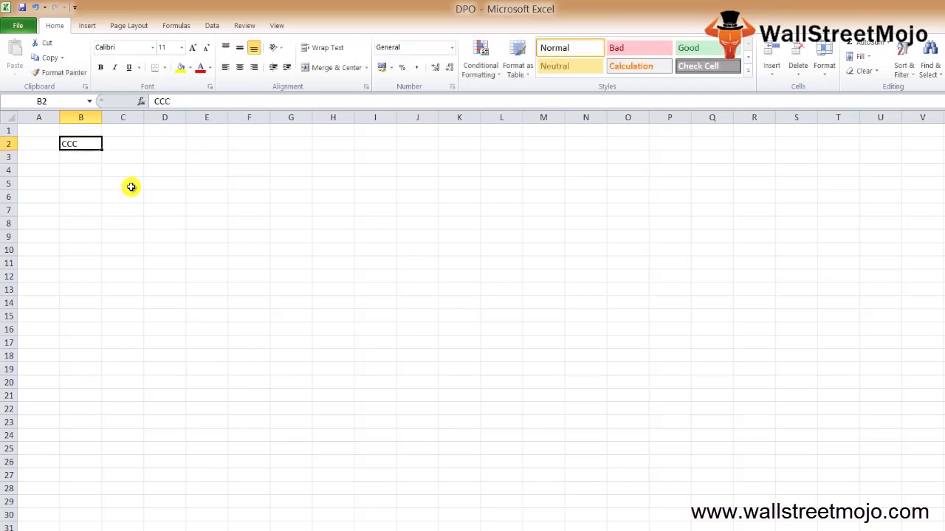
{"action": "key", "text": "Down"}
{"action": "key", "text": "Up"}
{"action": "key", "text": "Left"}
{"action": "type", "text": "1"}
{"action": "key", "text": "Return"}
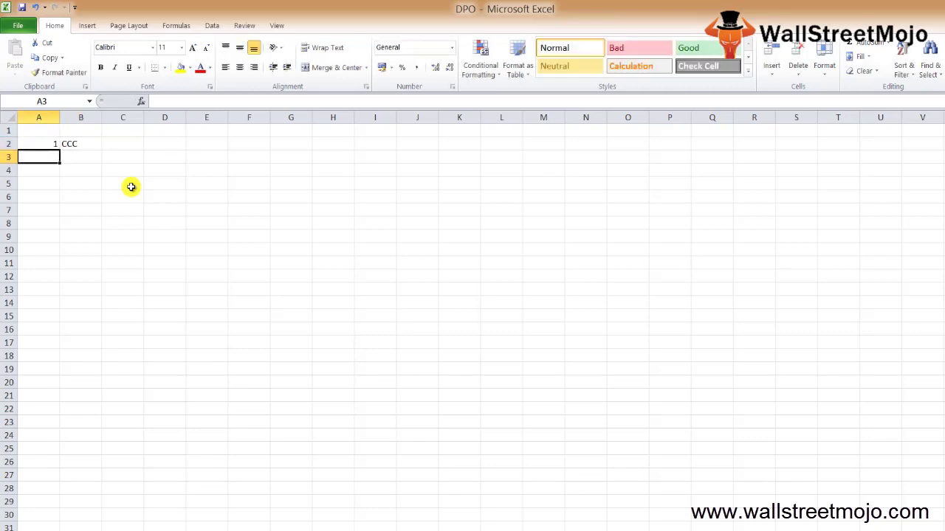
{"action": "type", "text": "2"}
{"action": "key", "text": "Return"}
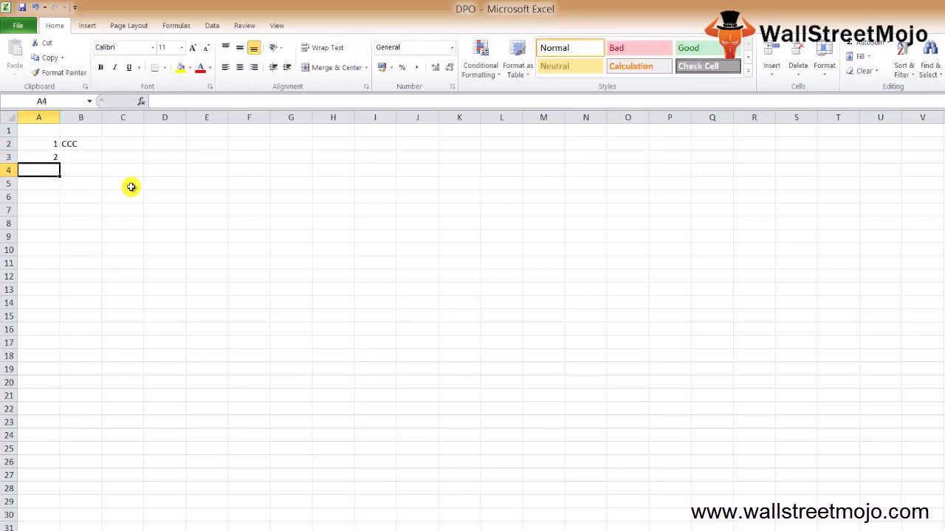
{"action": "key", "text": "Up"}
{"action": "key", "text": "Right"}
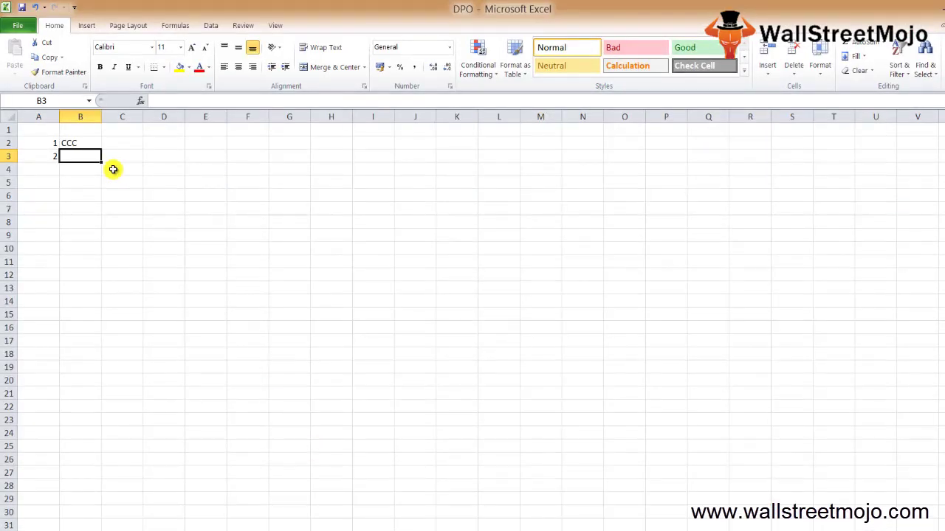
Type 'DPO =' in B4, AP in C4 and Cost of Sales in C5
{"action": "key", "text": "Down"}
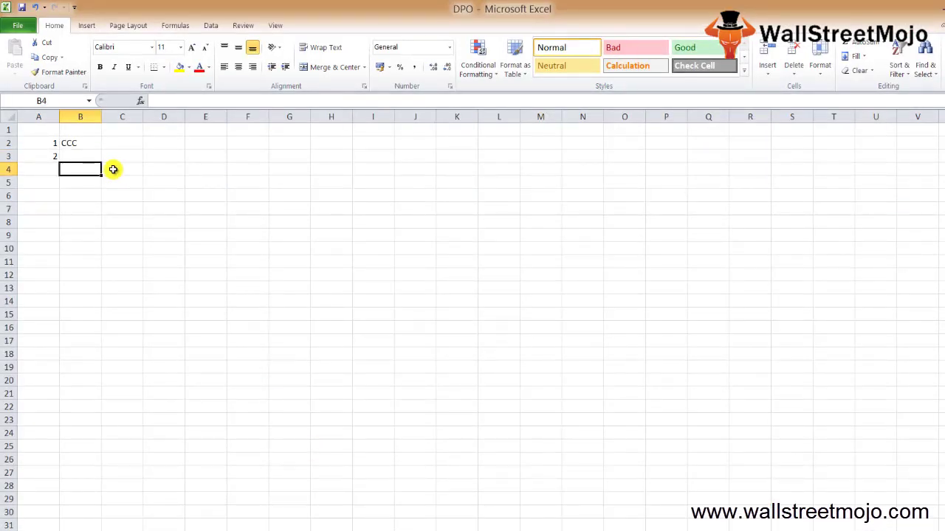
{"action": "type", "text": "DPO ="}
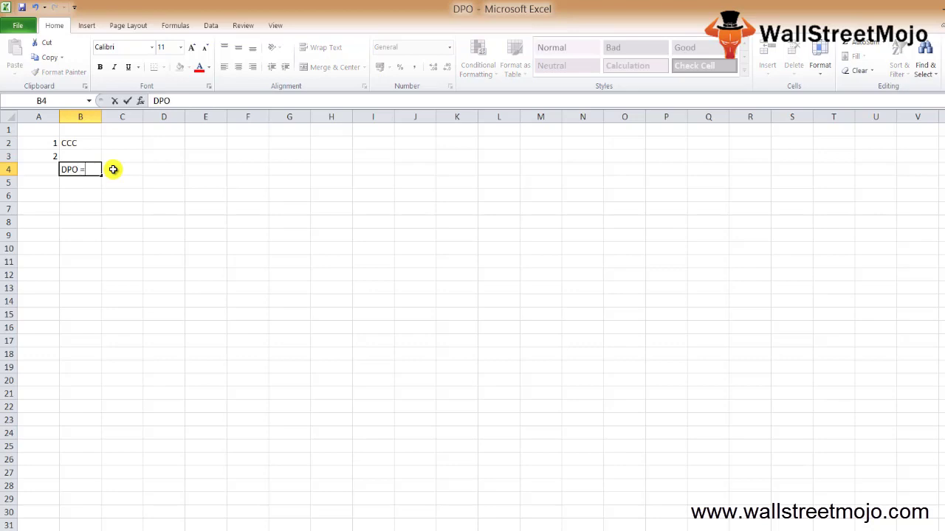
{"action": "left_click", "coordinate": [112, 169]}
{"action": "type", "text": "A"}
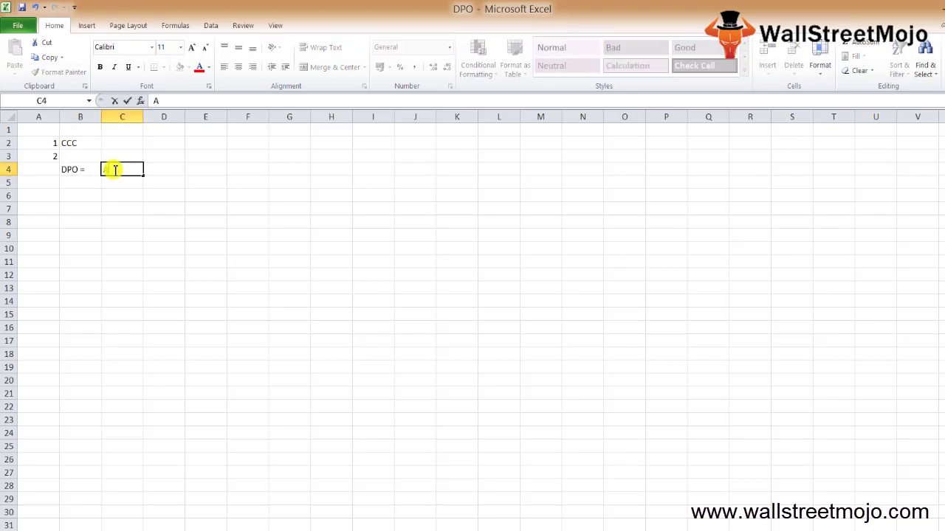
{"action": "type", "text": "P"}
{"action": "key", "text": "Return"}
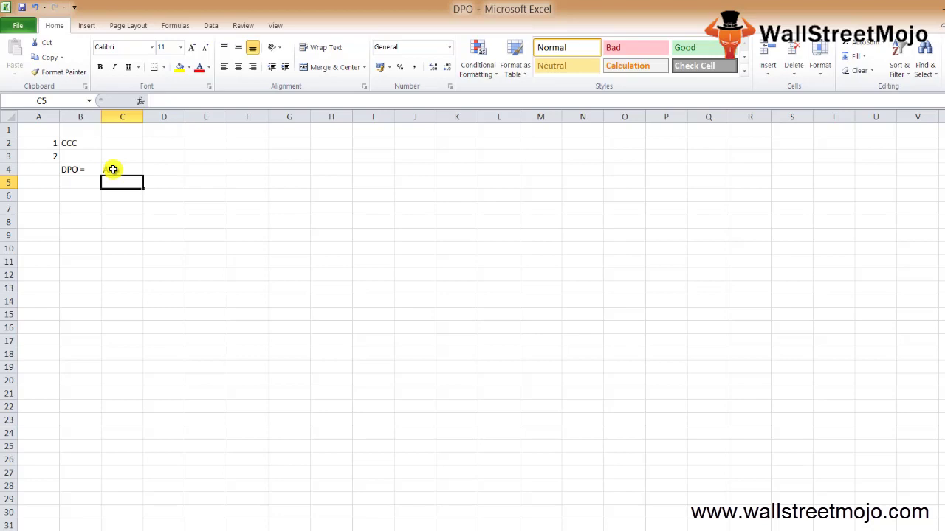
{"action": "type", "text": "CO"}
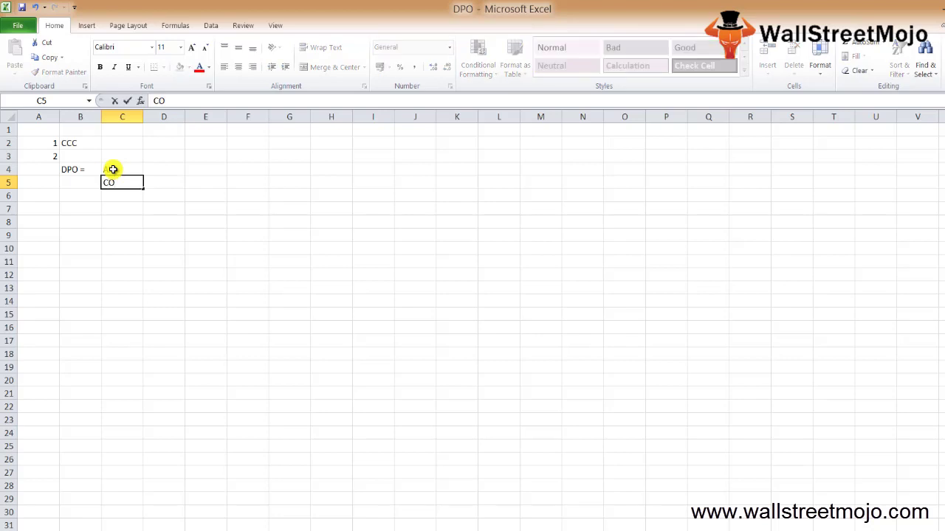
{"action": "key", "text": "BackSpace"}
{"action": "type", "text": "ost of Sales"}
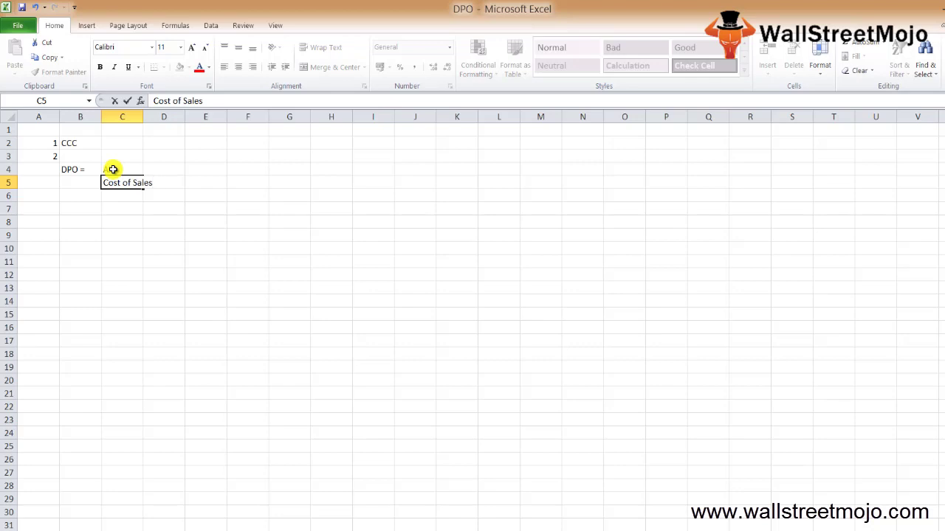
{"action": "key", "text": "Return"}
Re-enter AP in C4 and make C5 read '(Cost of Sales/Number of days )'
{"action": "key", "text": "Up"}
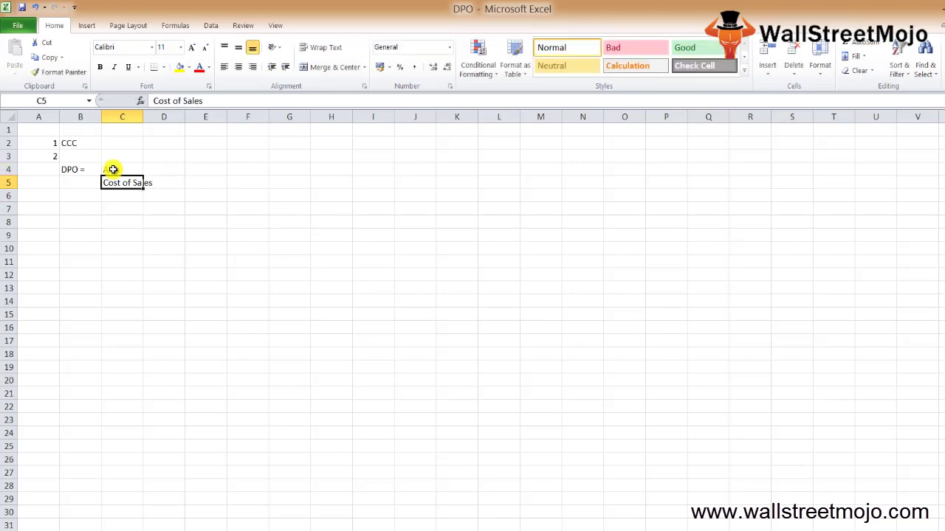
{"action": "left_click", "coordinate": [113, 170]}
{"action": "type", "text": "AP"}
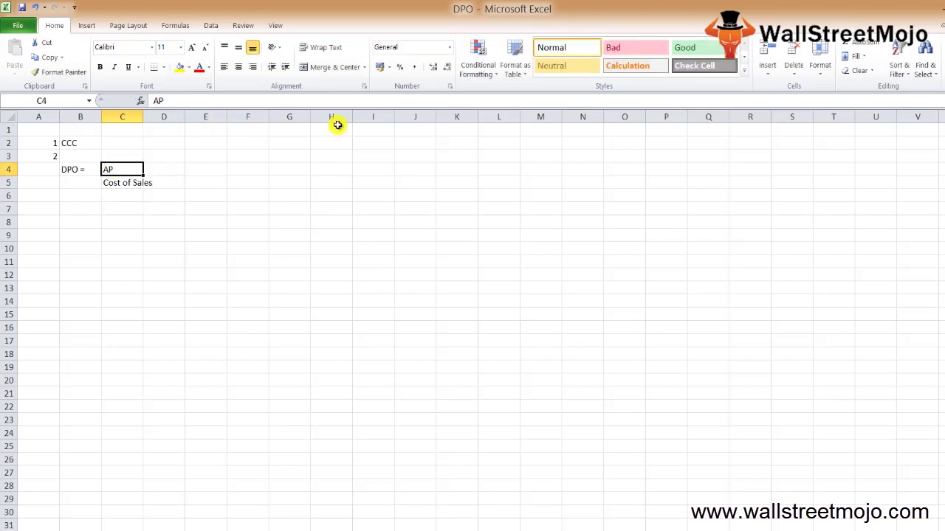
{"action": "key", "text": "F2"}
{"action": "key", "text": "Return"}
{"action": "key", "text": "F2"}
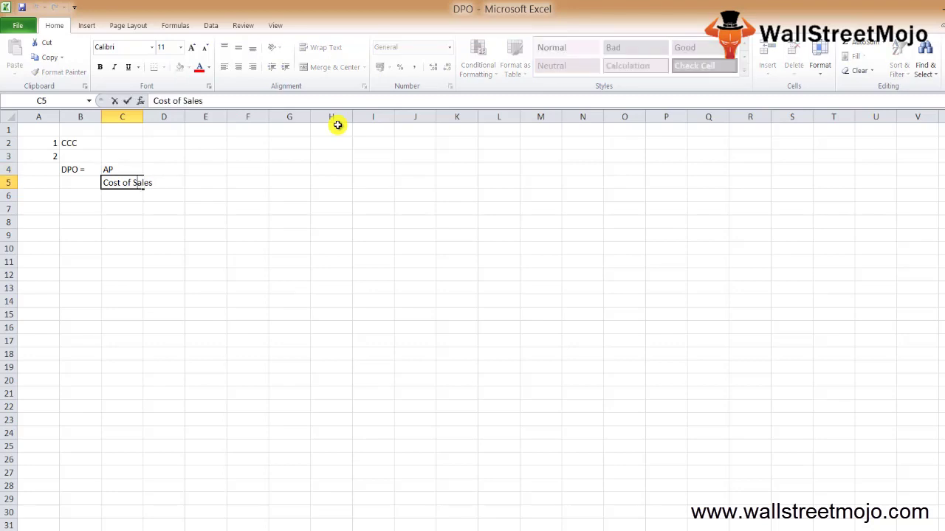
{"action": "key", "text": "Left"}
{"action": "key", "text": "Left"}
{"action": "key", "text": "Left"}
{"action": "key", "text": "Left"}
{"action": "key", "text": "Left"}
{"action": "key", "text": "Left"}
{"action": "type", "text": "("}
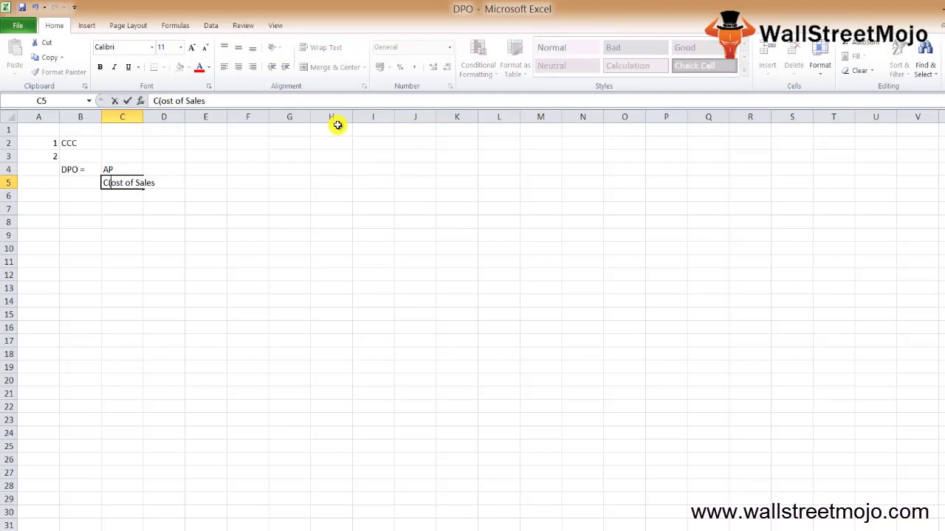
{"action": "key", "text": "BackSpace"}
{"action": "key", "text": "Right"}
{"action": "type", "text": "Cost of Sales/Number"}
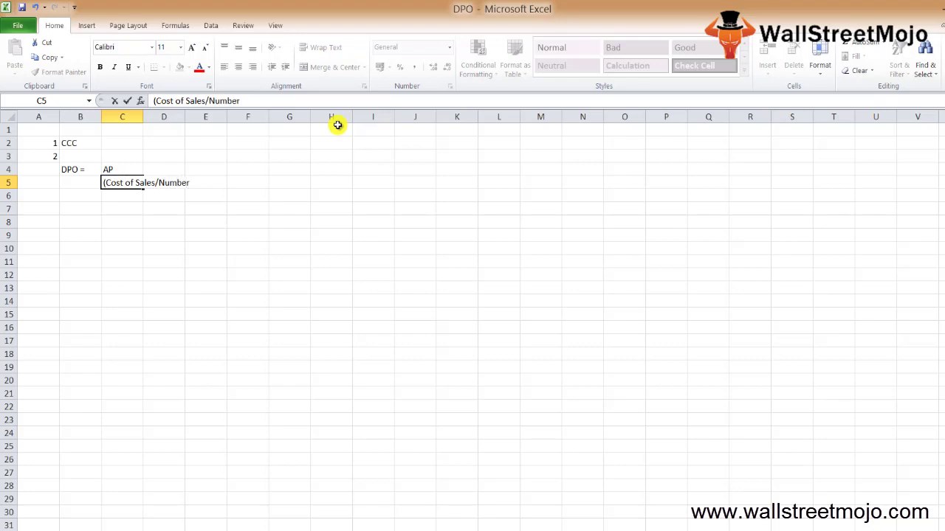
{"action": "type", "text": " of days )"}
{"action": "key", "text": "Return"}
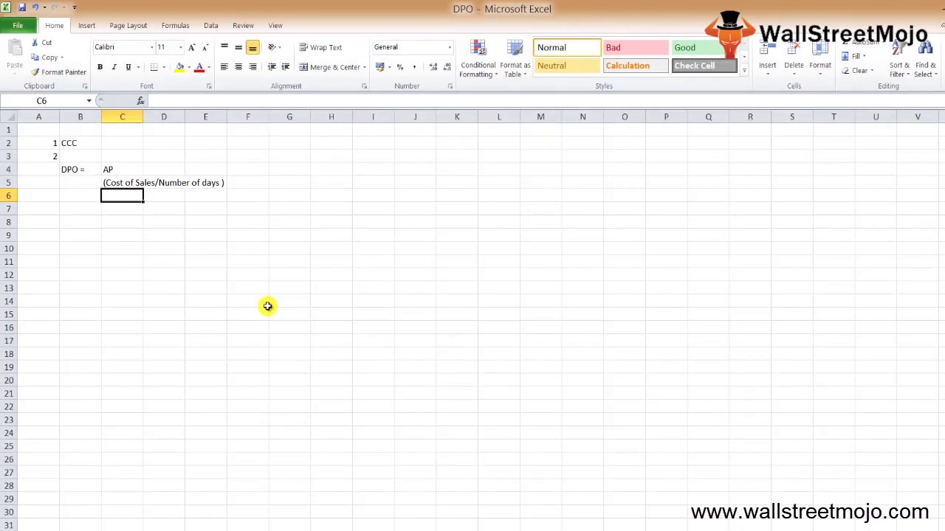
Start note 1 with 'Pay off' in C7:D7
{"action": "key", "text": "Down"}
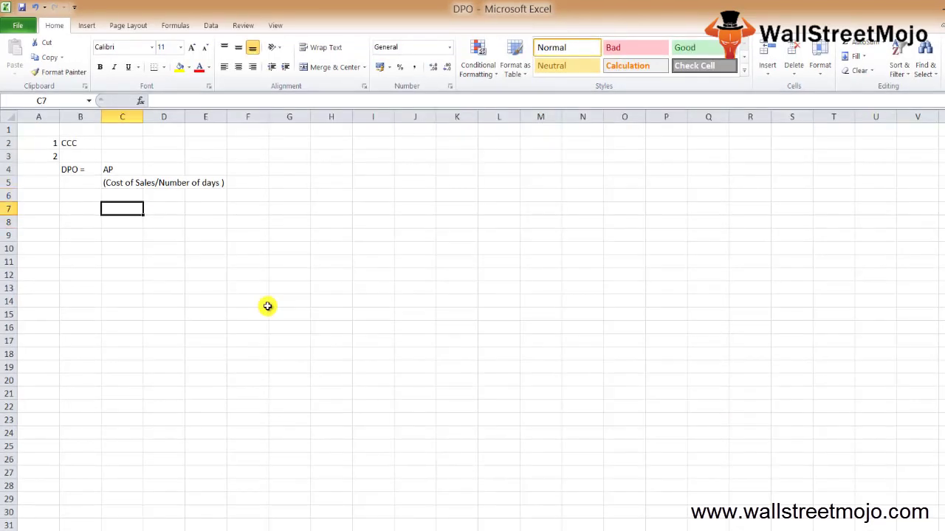
{"action": "type", "text": "1"}
{"action": "key", "text": "Return"}
{"action": "key", "text": "Up"}
{"action": "key", "text": "Right"}
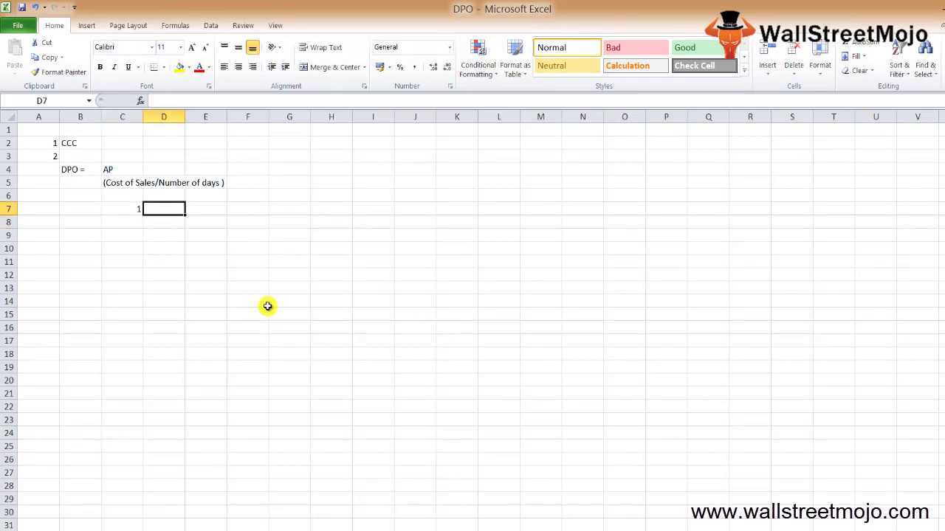
{"action": "type", "text": "Pay off"}
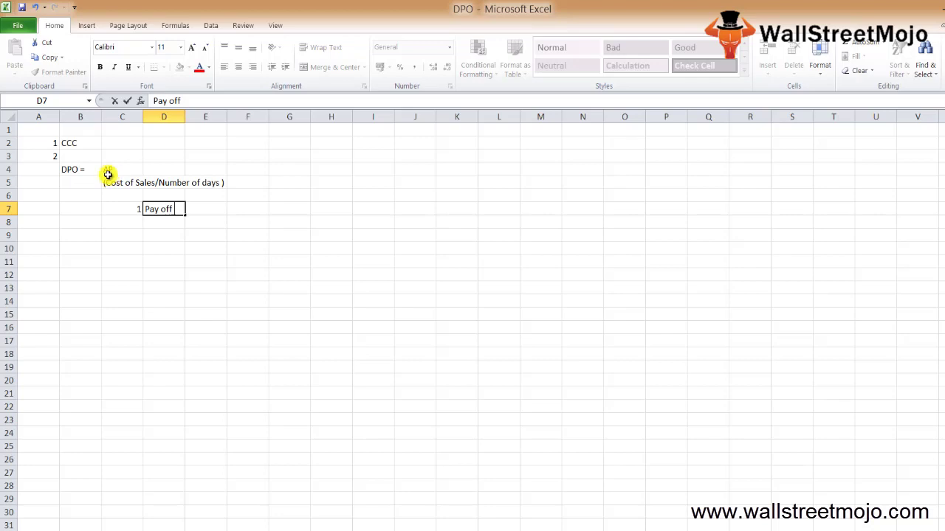
Commit 'Pay off' and review the AP and denominator cells of the formula
{"action": "left_click", "coordinate": [86, 208]}
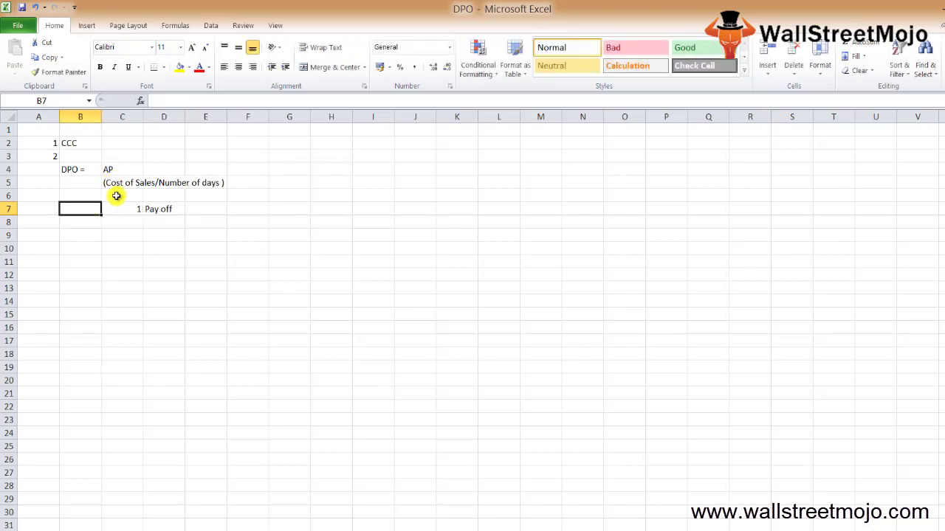
{"action": "left_click", "coordinate": [114, 169]}
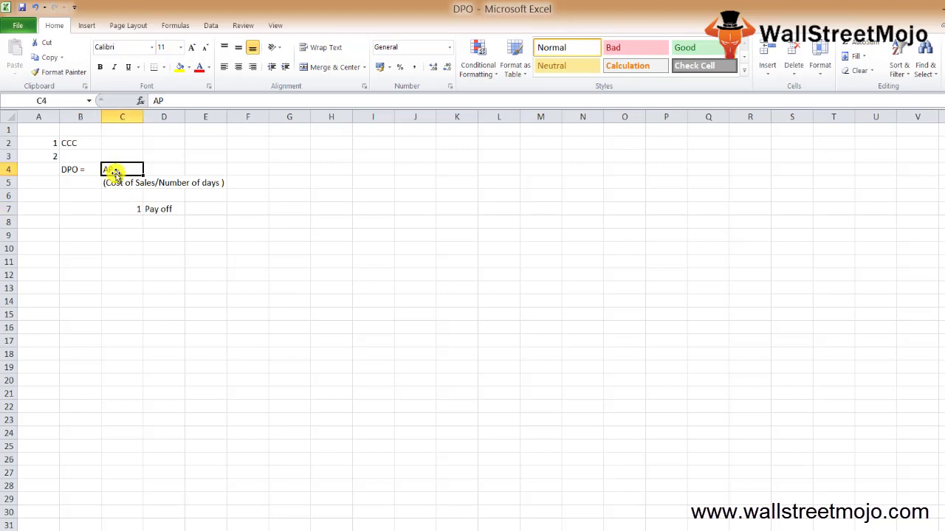
{"action": "double_click", "coordinate": [115, 184]}
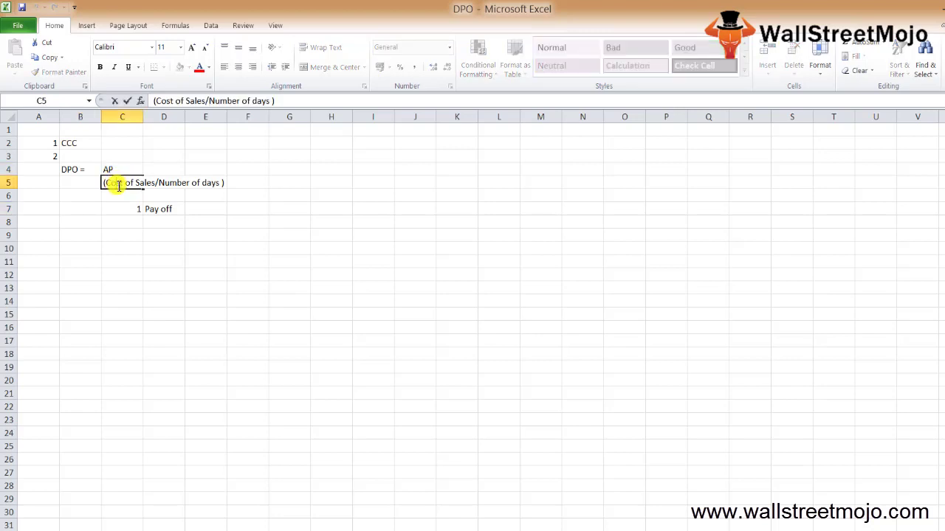
{"action": "left_click", "coordinate": [116, 207]}
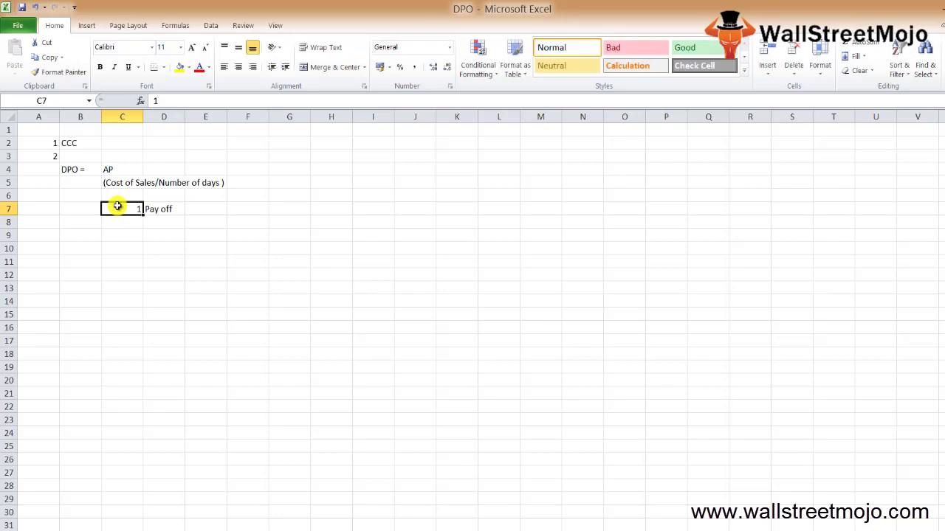
Enter DPO with '40 days' in C9:D9 and select that example row
{"action": "left_click", "coordinate": [118, 235]}
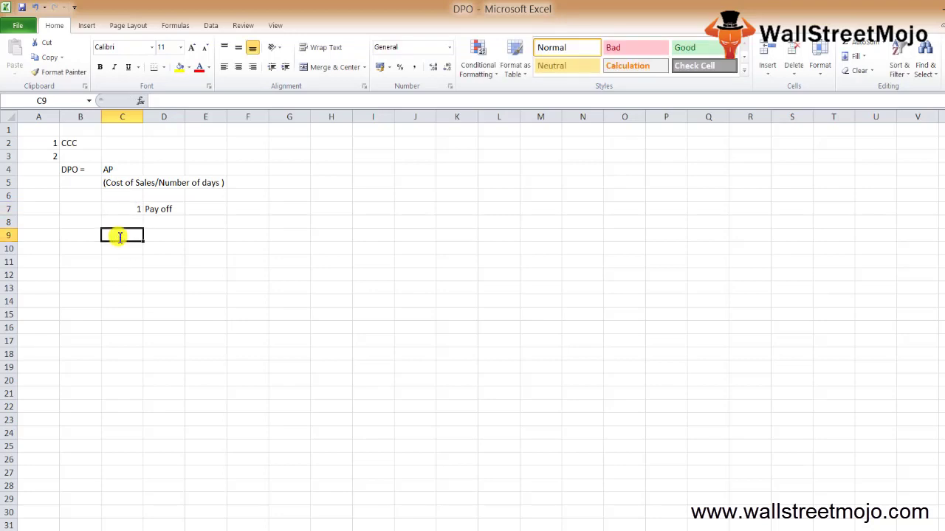
{"action": "type", "text": "DPO"}
{"action": "key", "text": "Tab"}
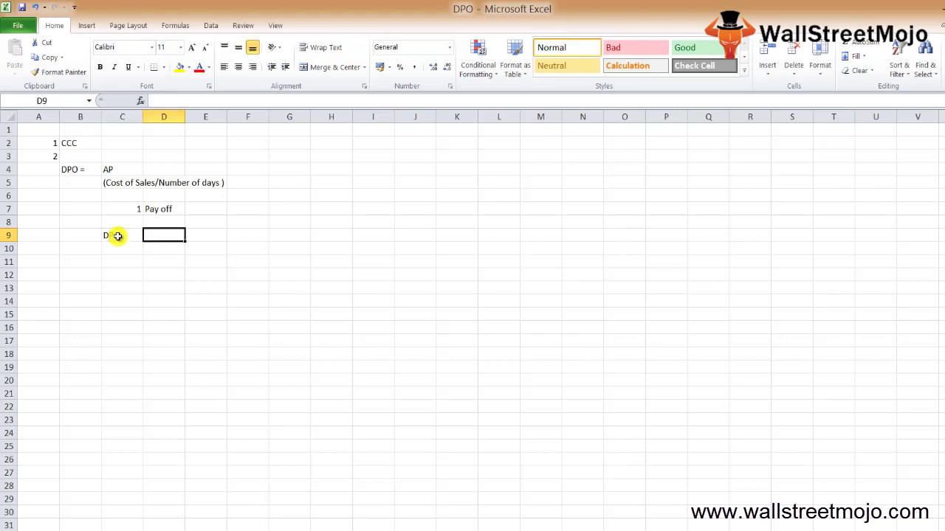
{"action": "type", "text": "40 days"}
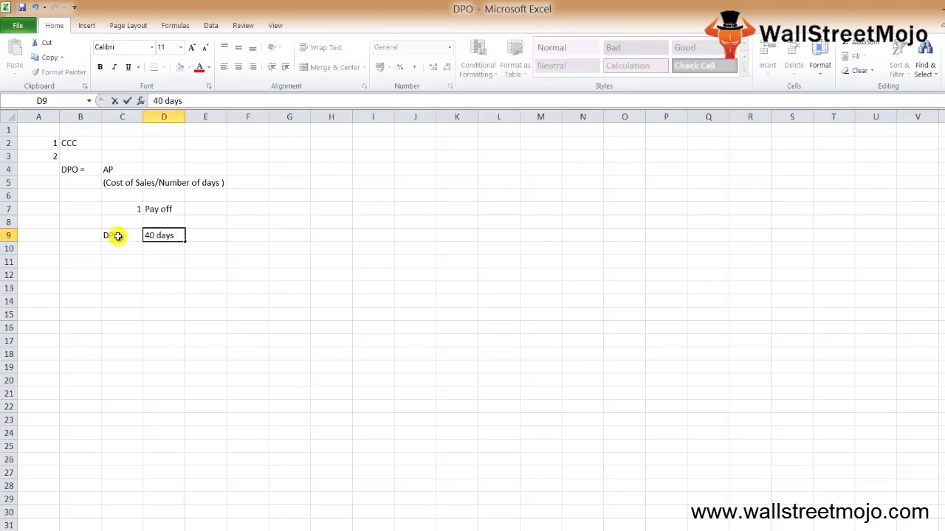
{"action": "key", "text": "Return"}
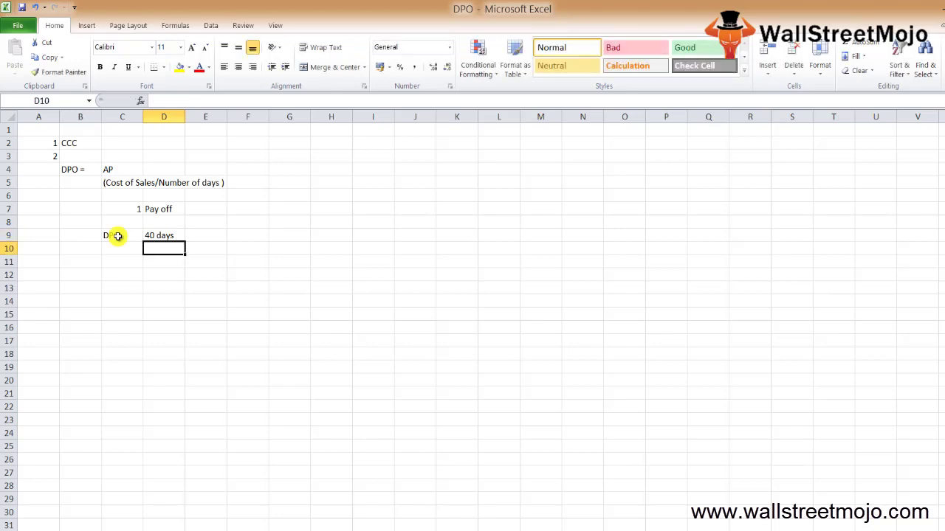
{"action": "key", "text": "Return"}
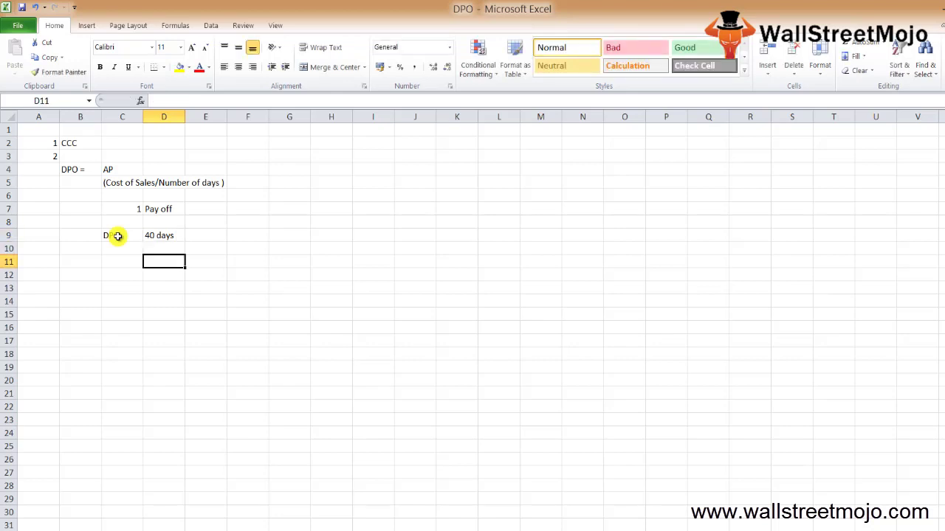
{"action": "key", "text": "Left"}
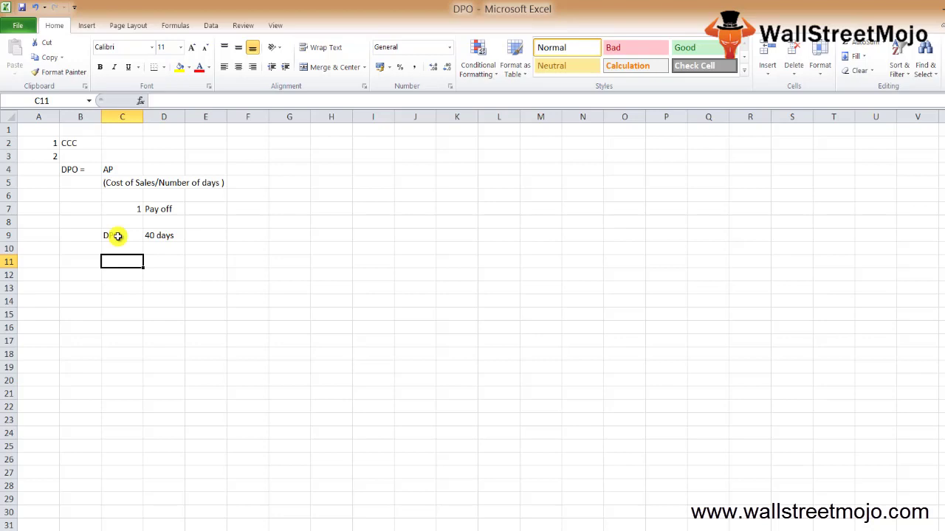
{"action": "left_click", "coordinate": [117, 236]}
{"action": "key", "text": "shift+Right"}
On the next blank sheet, enter the company name Xomic in B2
{"action": "key", "text": "Down"}
{"action": "key", "text": "ctrl+Page_Down"}
{"action": "key", "text": "Down"}
{"action": "key", "text": "Right"}
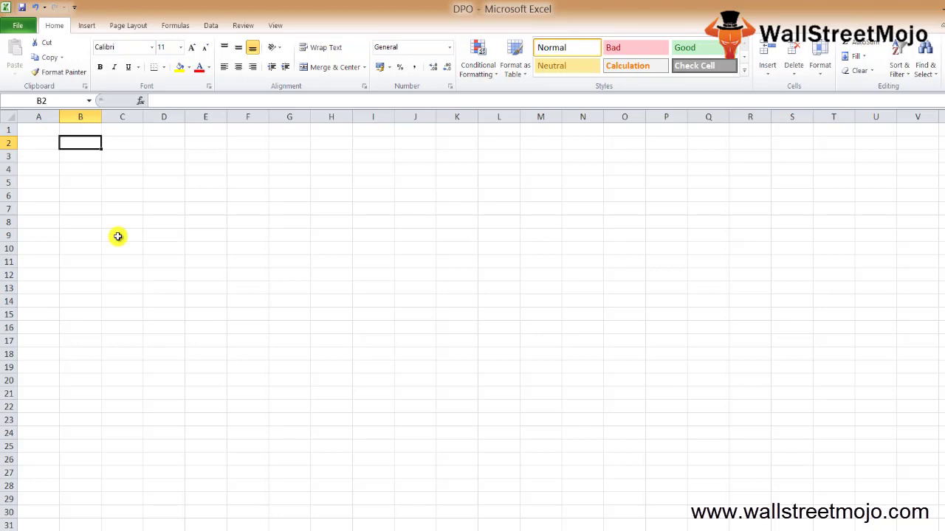
{"action": "type", "text": "Xomic"}
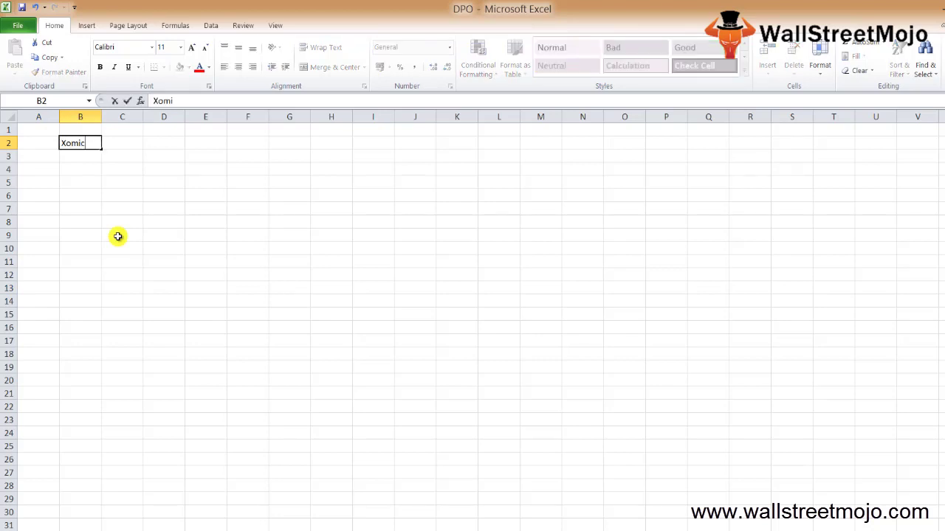
{"action": "key", "text": "Return"}
{"action": "key", "text": "Up"}
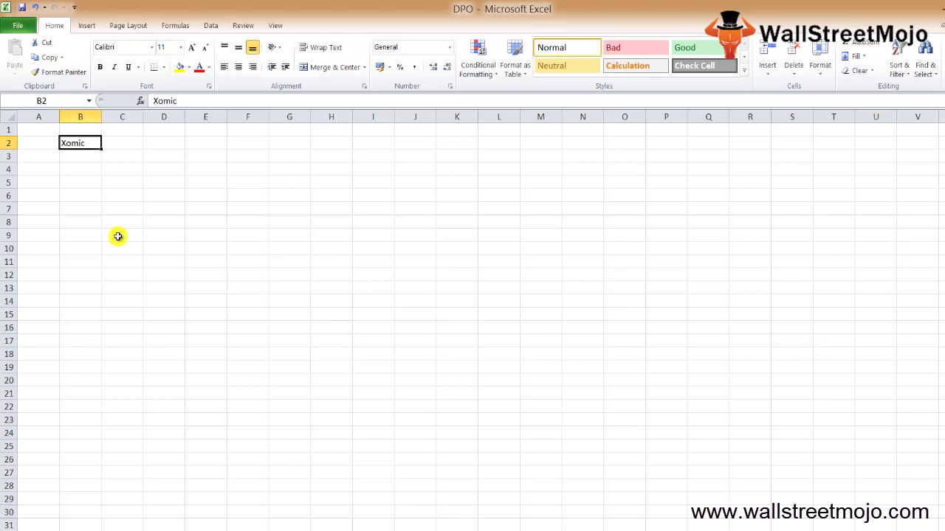
Enter AP with the value 30000 in row 4
{"action": "key", "text": "Down"}
{"action": "key", "text": "Down"}
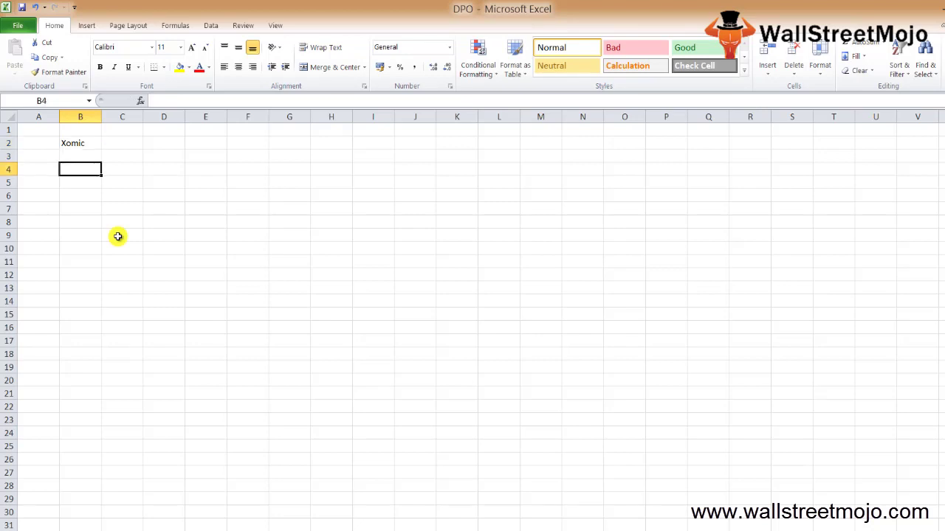
{"action": "type", "text": "AP"}
{"action": "key", "text": "Return"}
{"action": "key", "text": "Right"}
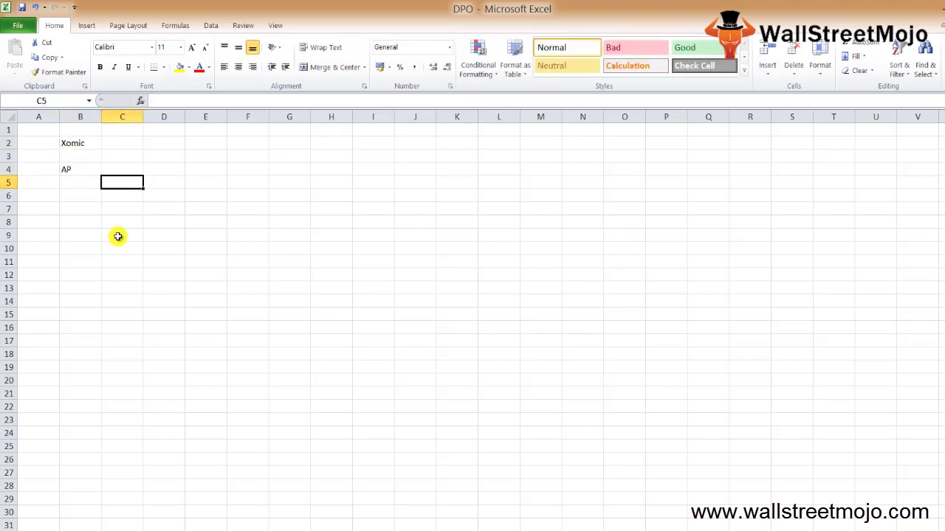
{"action": "key", "text": "Up"}
{"action": "type", "text": "30000"}
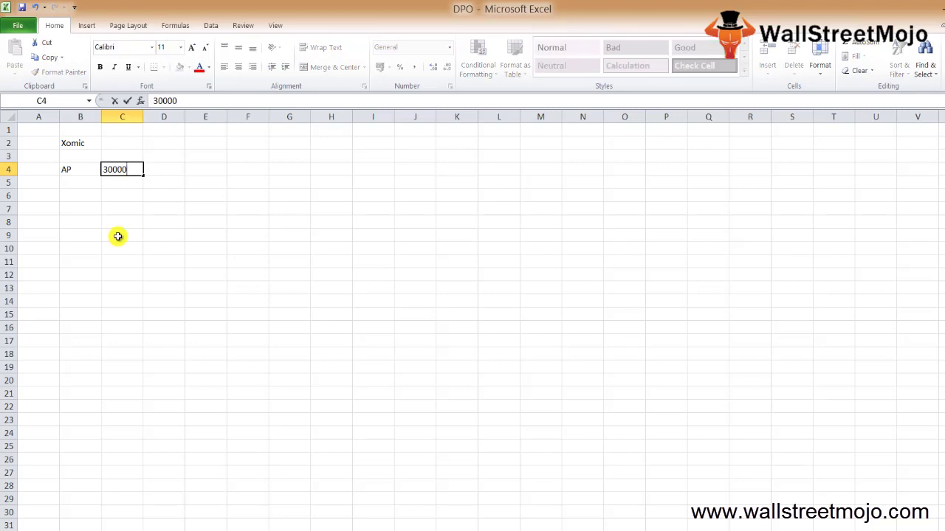
{"action": "key", "text": "Return"}
Enter COS with the value 365000 in row 5 and select rows 4–5
{"action": "key", "text": "Left"}
{"action": "type", "text": "COS"}
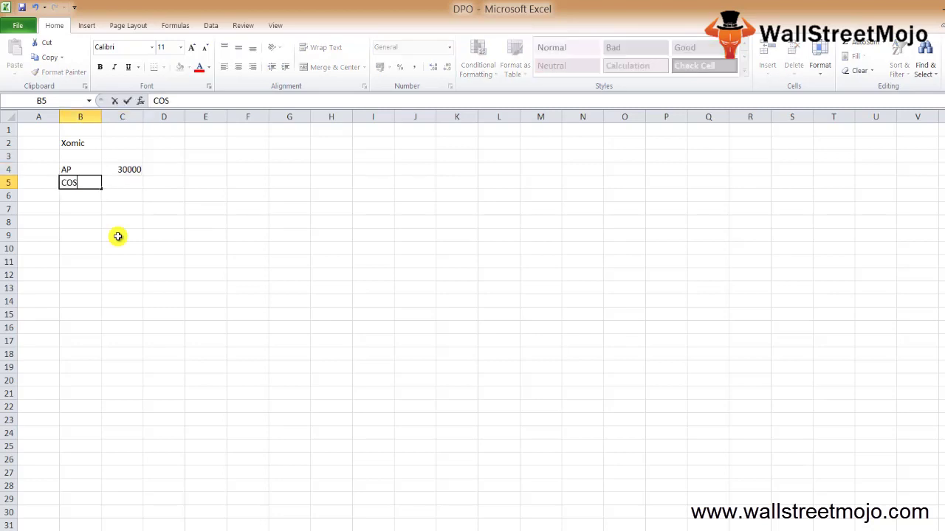
{"action": "key", "text": "Right"}
{"action": "type", "text": "365000"}
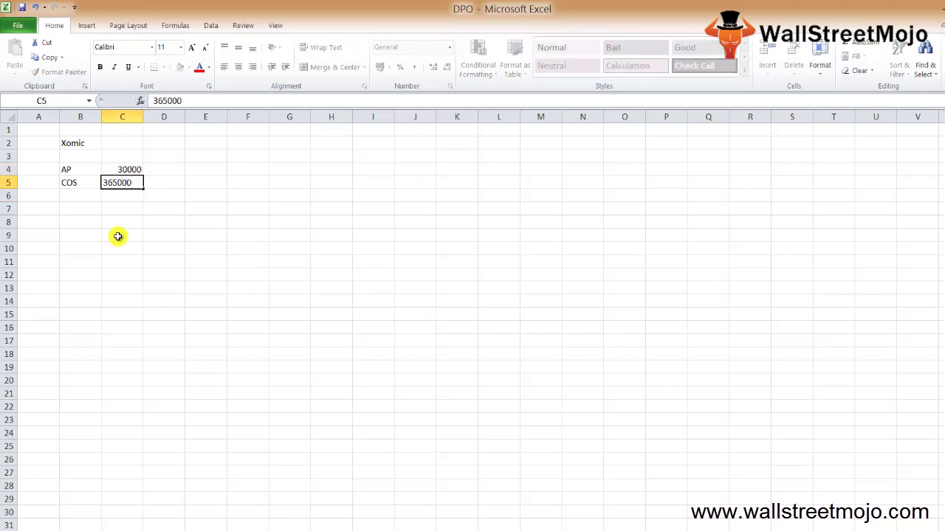
{"action": "key", "text": "Return"}
{"action": "key", "text": "Left"}
{"action": "key", "text": "Up"}
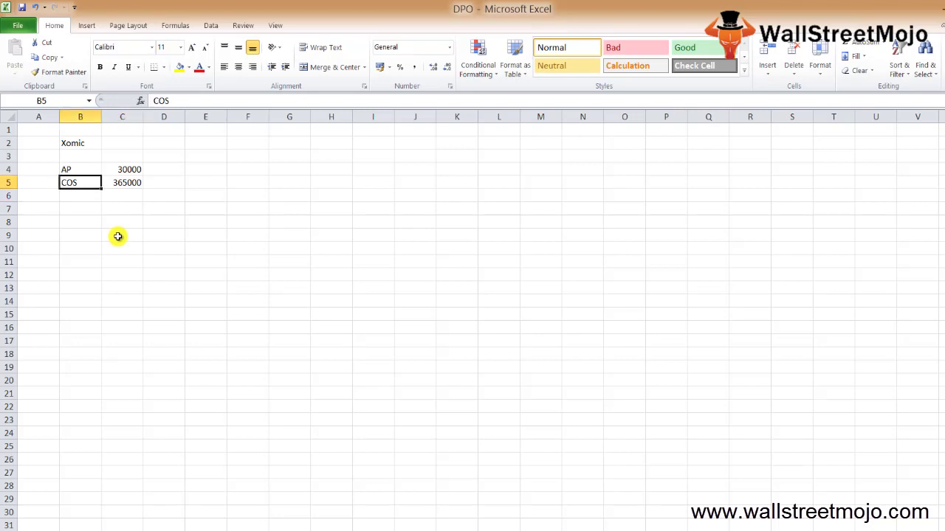
{"action": "key", "text": "shift+Up"}
{"action": "key", "text": "shift+space"}
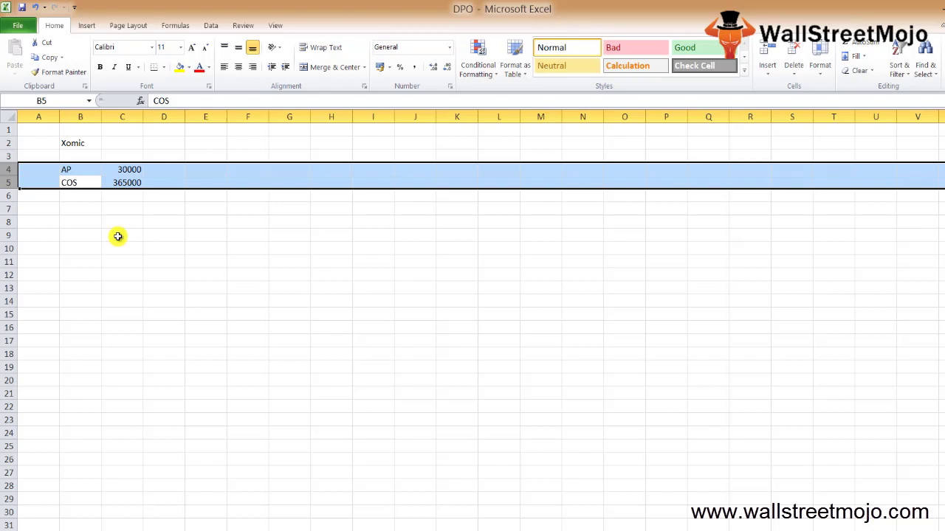
{"action": "key", "text": "Down"}
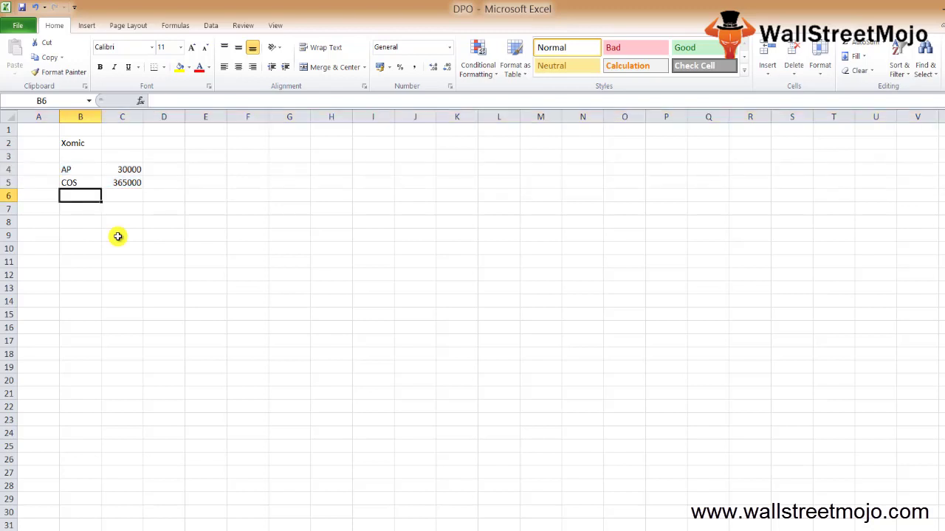
Label B7 DPO and enter =C4/(C5/365) in C7, returning 30 days
{"action": "key", "text": "Down"}
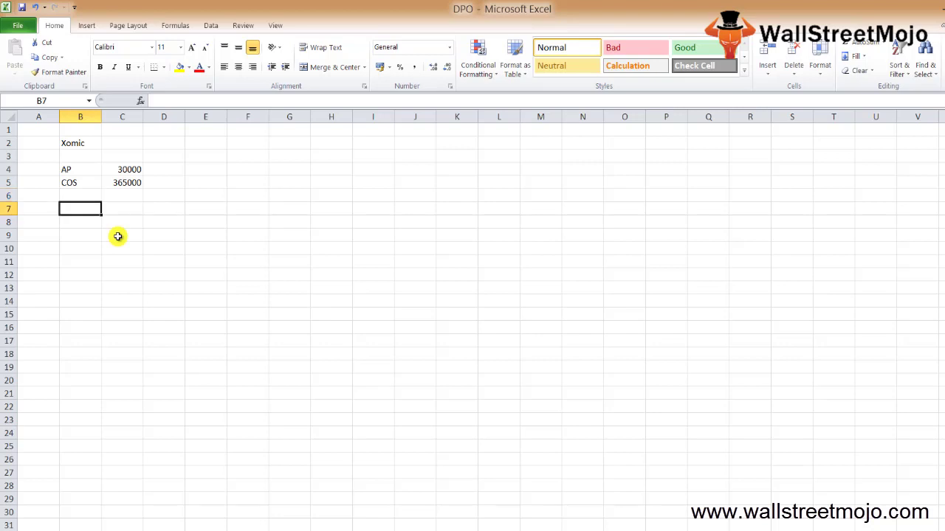
{"action": "type", "text": "DPO"}
{"action": "key", "text": "Tab"}
{"action": "type", "text": "=C4"}
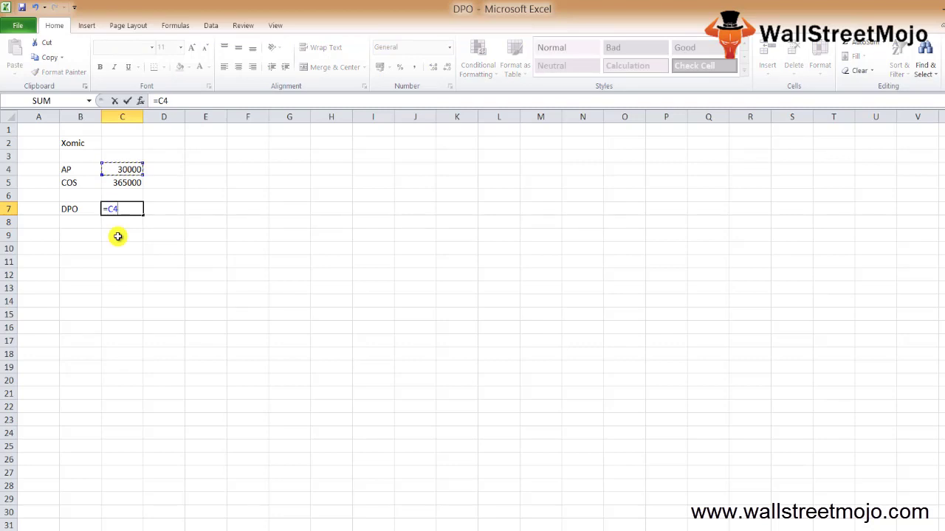
{"action": "type", "text": "/(C5/365)"}
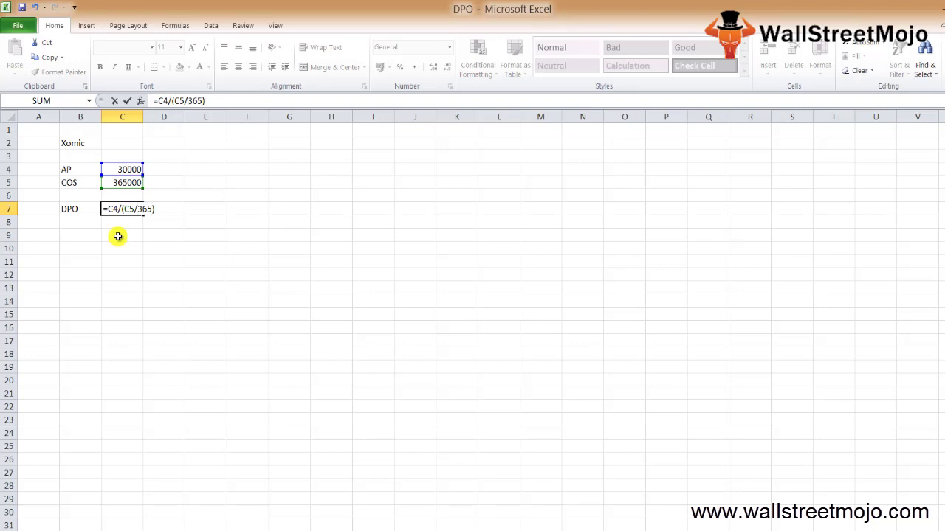
{"action": "key", "text": "ctrl+Return"}
{"action": "key", "text": "Up"}
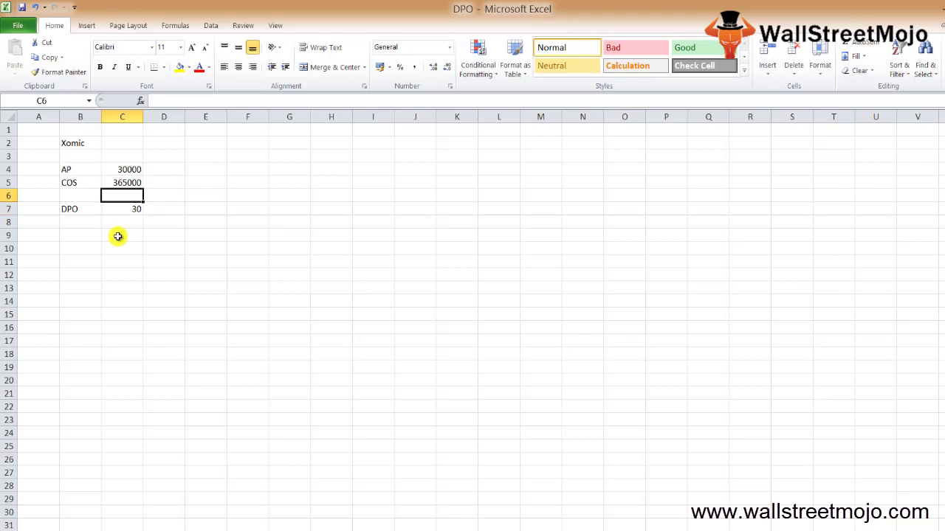
Add note 1 'How much' in B10:C10 below the DPO result
{"action": "key", "text": "Down"}
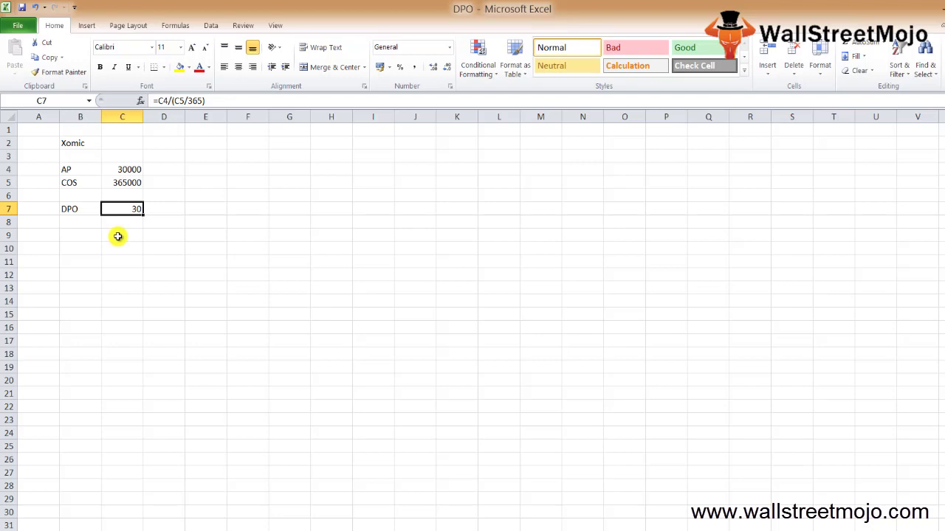
{"action": "key", "text": "Down"}
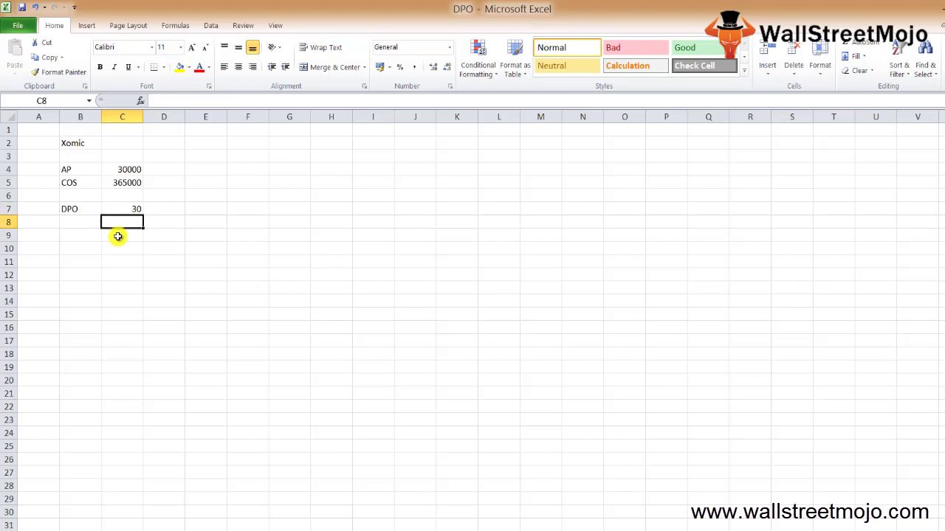
{"action": "key", "text": "Down"}
{"action": "key", "text": "Down"}
{"action": "key", "text": "Down"}
{"action": "key", "text": "Down"}
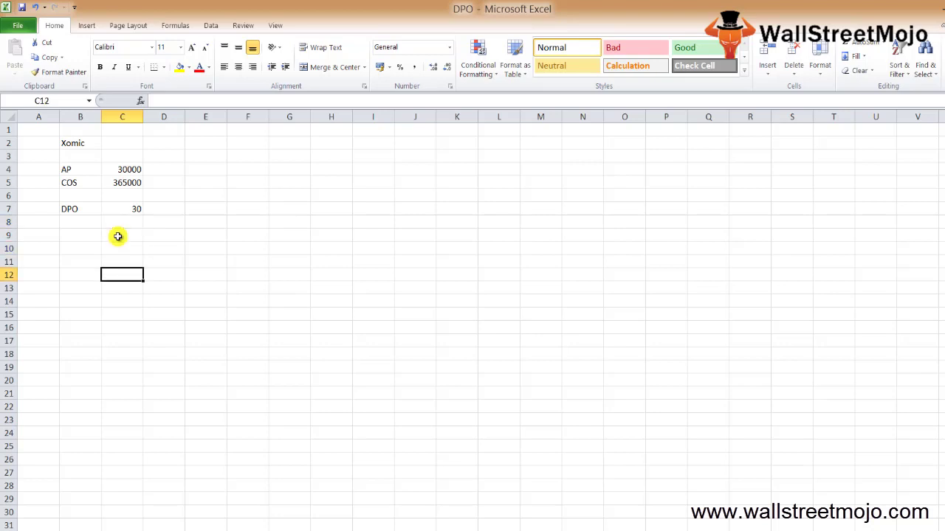
{"action": "key", "text": "Up"}
{"action": "key", "text": "Left"}
{"action": "key", "text": "Up"}
{"action": "type", "text": "1"}
{"action": "key", "text": "Return"}
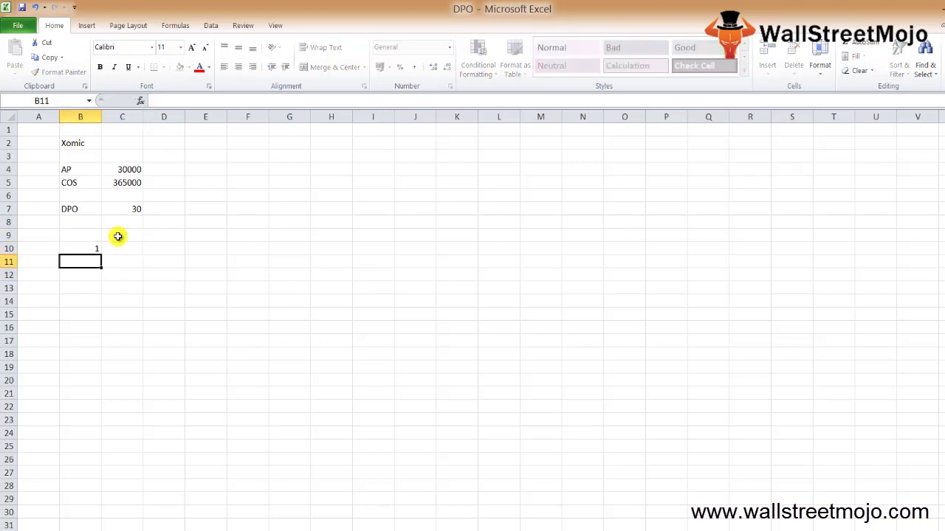
{"action": "key", "text": "Up"}
{"action": "key", "text": "Right"}
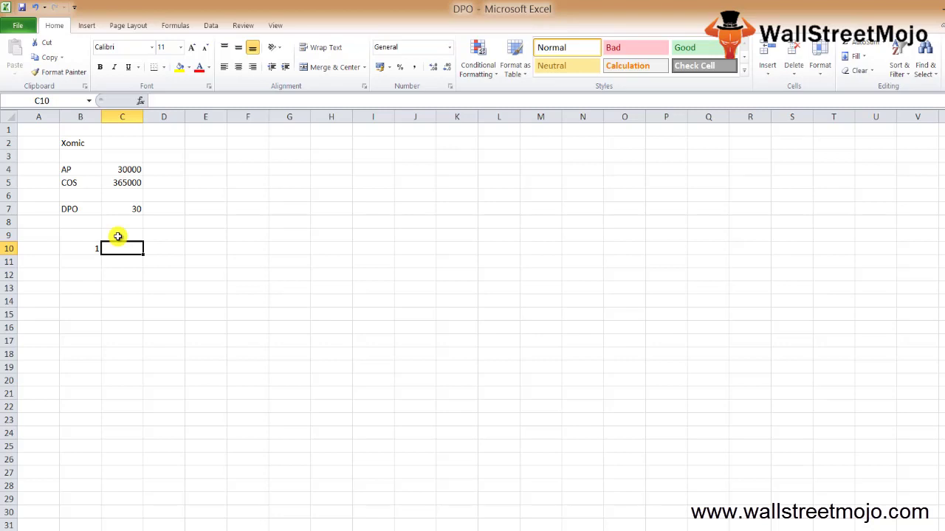
{"action": "type", "text": "How much"}
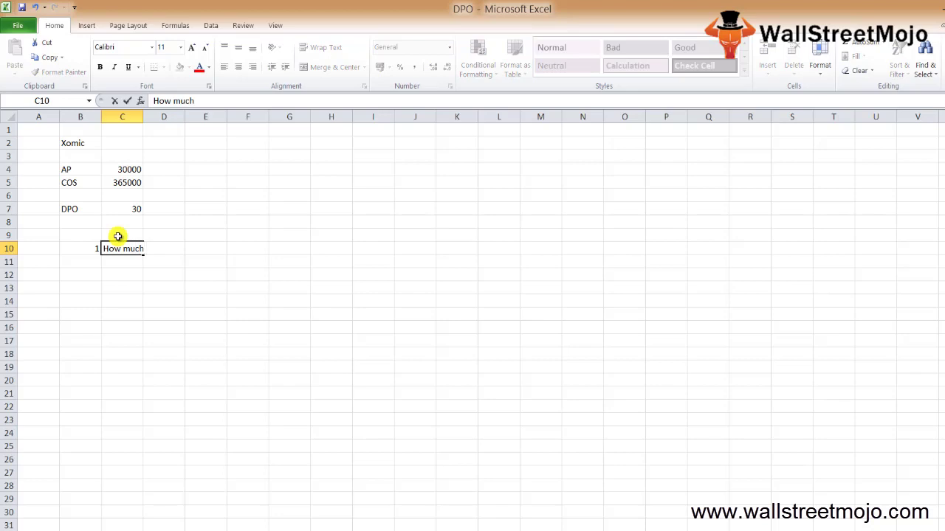
{"action": "key", "text": "Return"}
Begin a second list with number 1 in F11, replacing a stray 2
{"action": "type", "text": "2"}
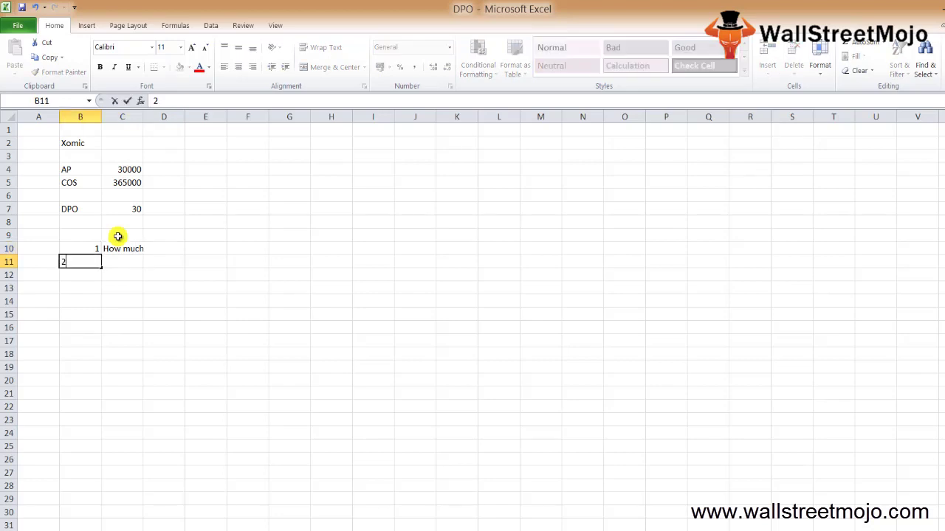
{"action": "key", "text": "Tab"}
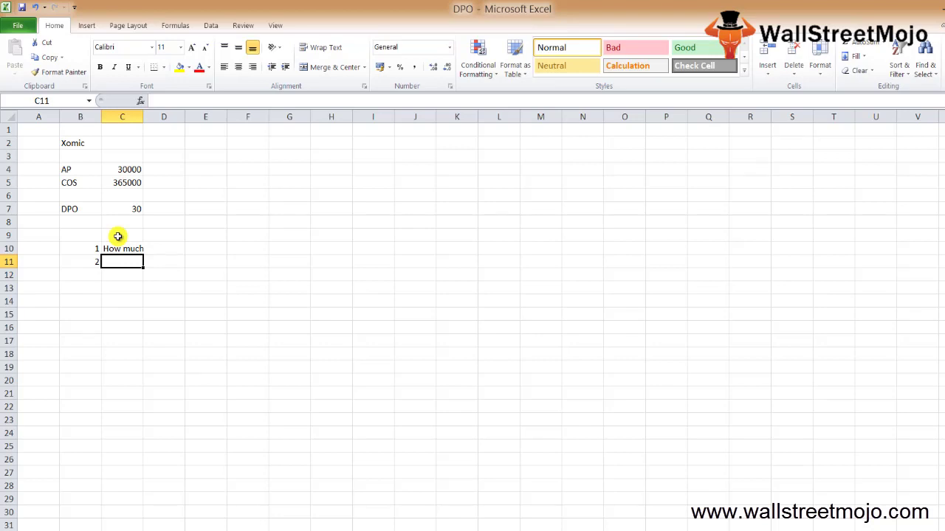
{"action": "key", "text": "Right"}
{"action": "key", "text": "Left"}
{"action": "key", "text": "Left"}
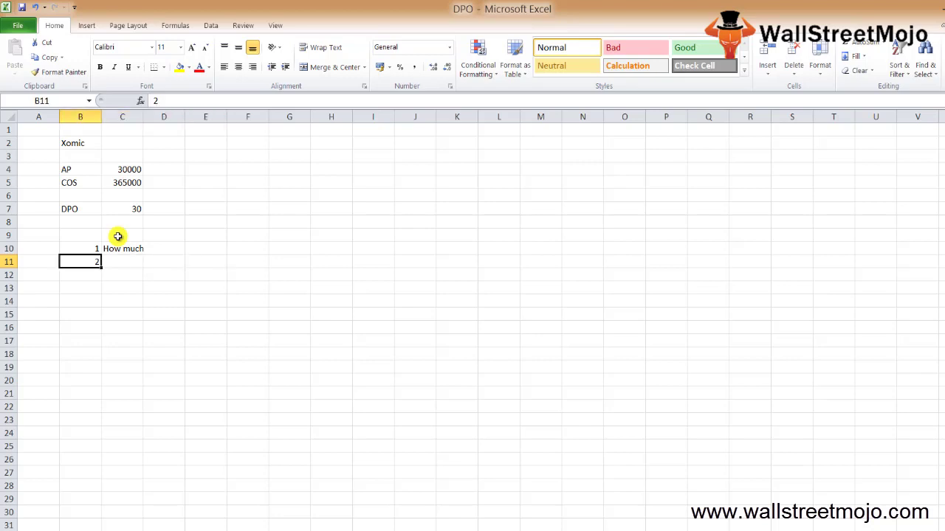
{"action": "key", "text": "Delete"}
{"action": "key", "text": "Right"}
{"action": "key", "text": "Right"}
{"action": "key", "text": "Right"}
{"action": "key", "text": "Right"}
{"action": "type", "text": "1"}
{"action": "key", "text": "Right"}
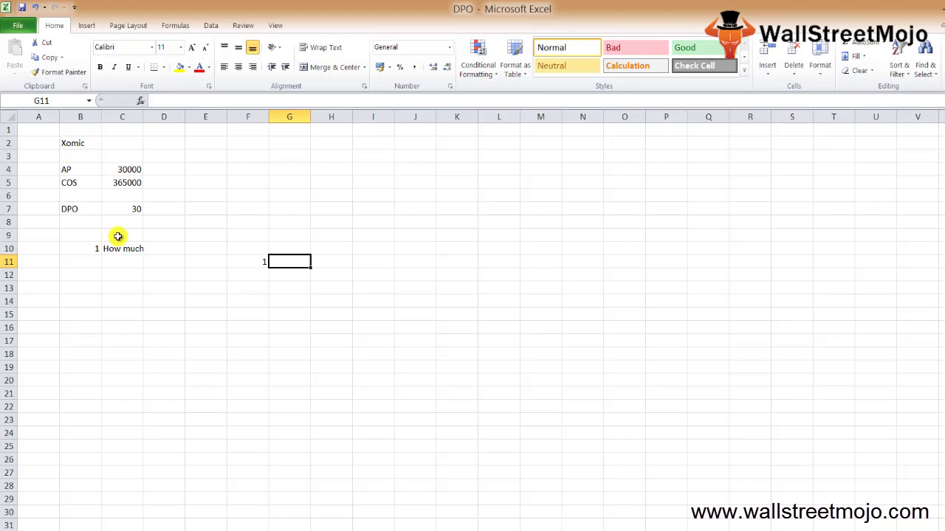
Label item 1 'Industry Avg days' in row 11
{"action": "type", "text": "Induastry"}
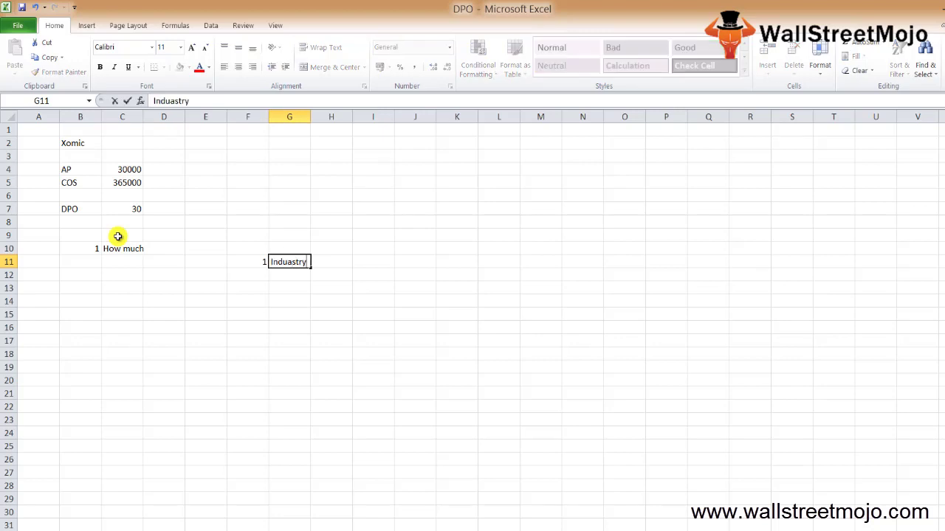
{"action": "key", "text": "BackSpace"}
{"action": "key", "text": "BackSpace"}
{"action": "key", "text": "BackSpace"}
{"action": "key", "text": "BackSpace"}
{"action": "key", "text": "BackSpace"}
{"action": "type", "text": "stry Avg days"}
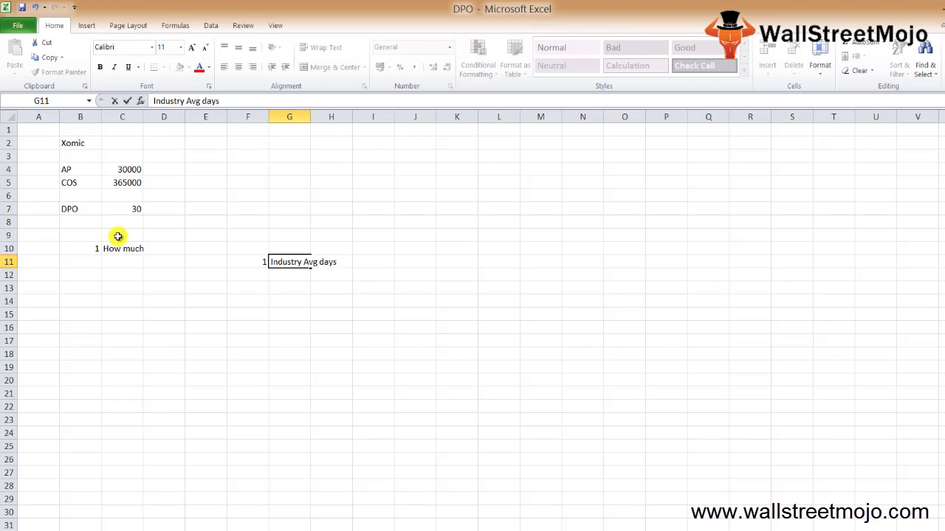
{"action": "key", "text": "Return"}
Add item 2 with the note 'DPO<ADPO' in row 12
{"action": "type", "text": "2"}
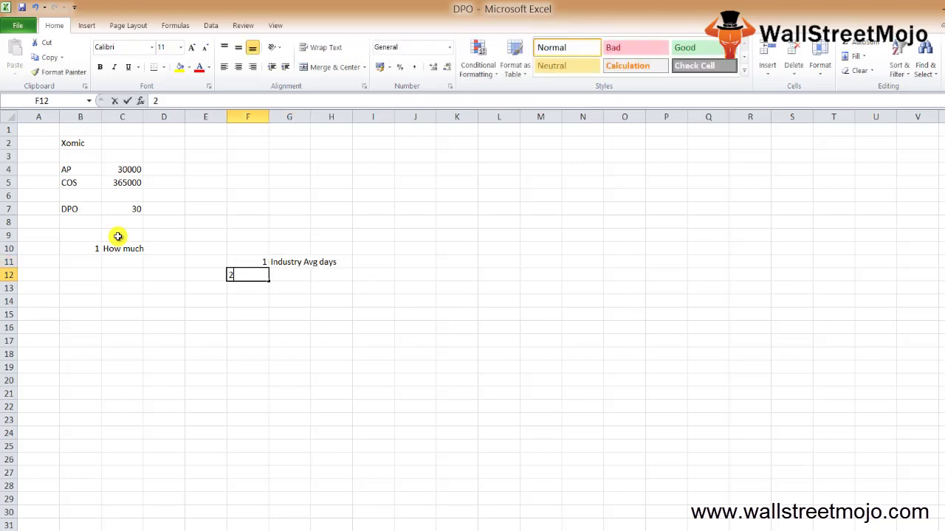
{"action": "key", "text": "Tab"}
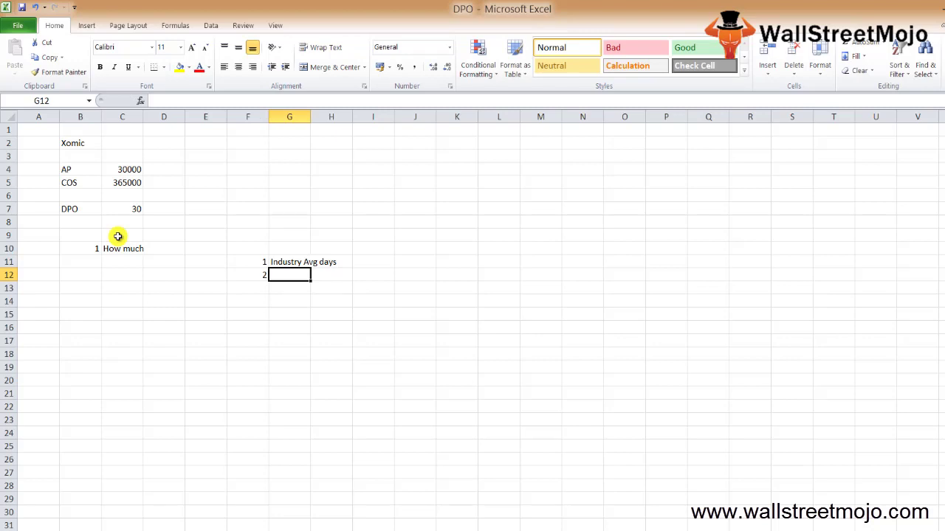
{"action": "type", "text": "DPO<"}
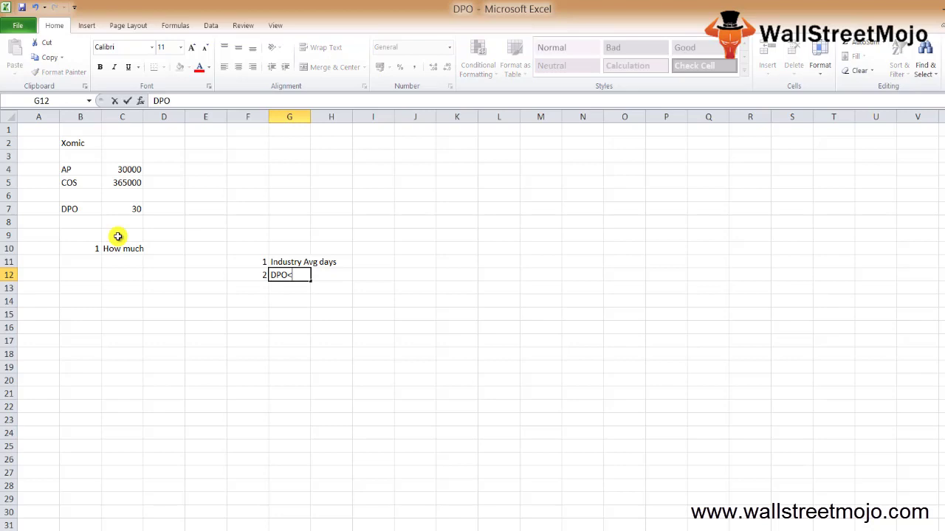
{"action": "type", "text": "A"}
{"action": "key", "text": "BackSpace"}
{"action": "type", "text": "ADPO"}
{"action": "key", "text": "Return"}
{"action": "key", "text": "Up"}
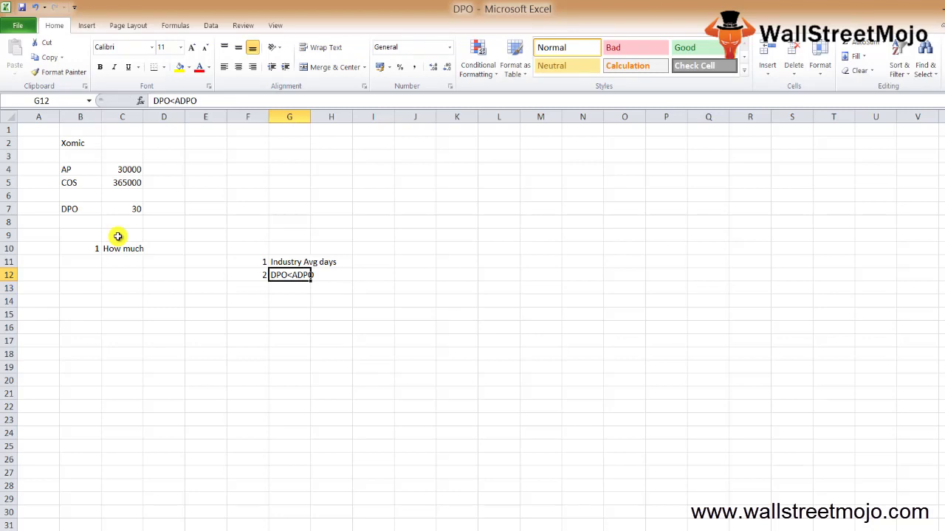
Enter 'Cash flow' in column I beside the DPO<ADPO note
{"action": "key", "text": "Return"}
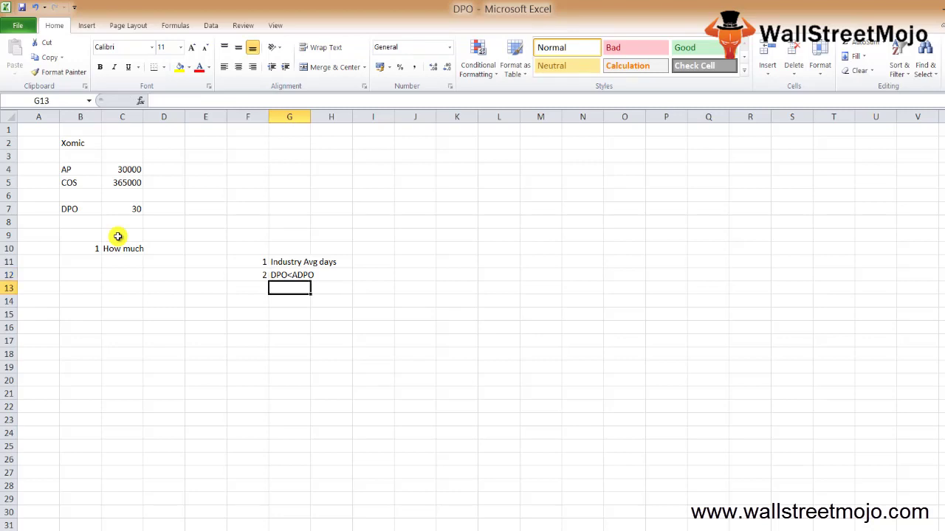
{"action": "key", "text": "Up"}
{"action": "key", "text": "Right"}
{"action": "key", "text": "Right"}
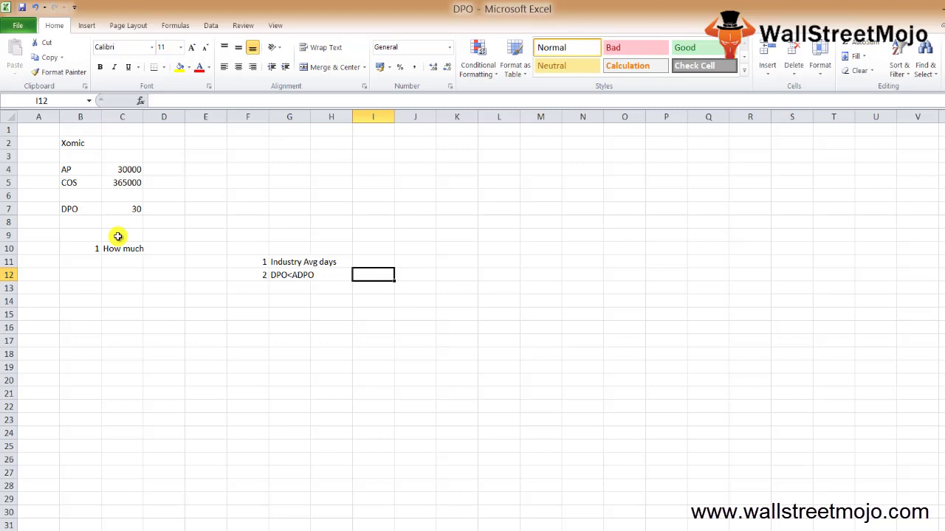
{"action": "type", "text": "Cash flow"}
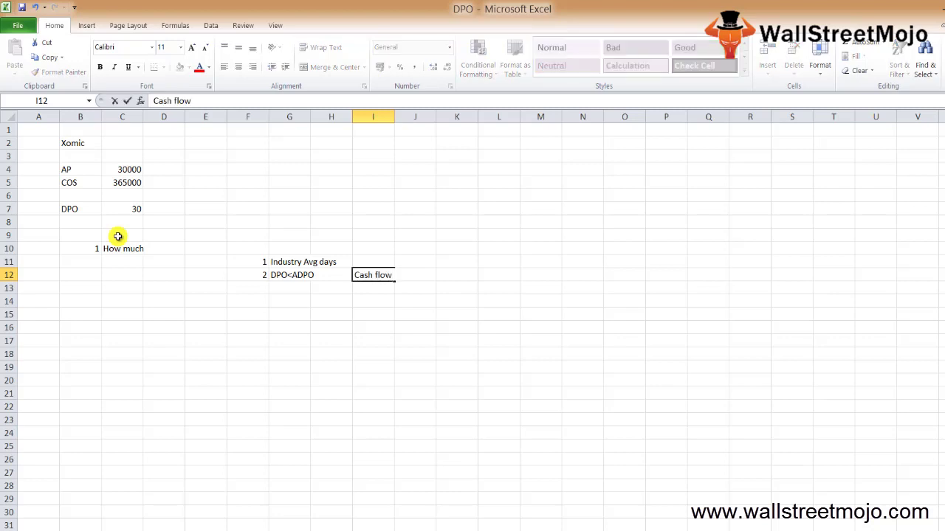
{"action": "key", "text": "Return"}
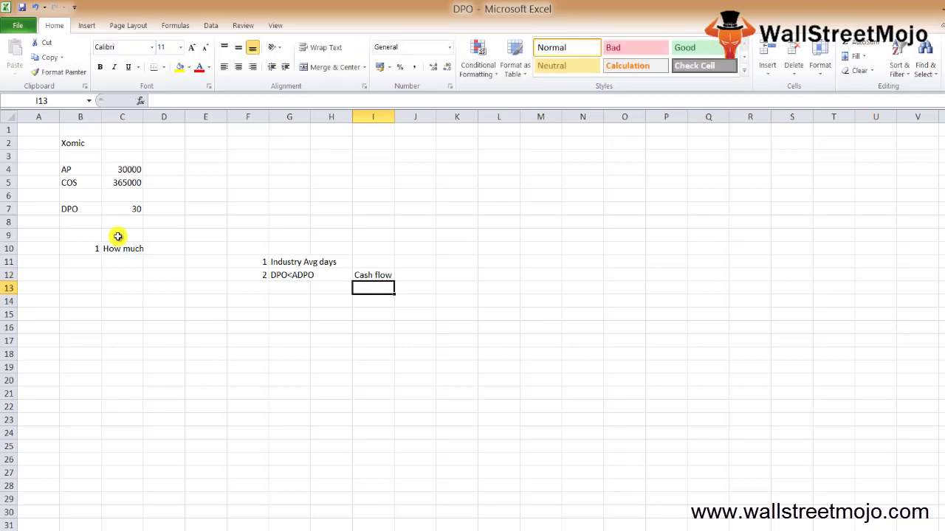
Number the next item 3 in F13, ending in its notes column
{"action": "key", "text": "Left"}
{"action": "key", "text": "Left"}
{"action": "key", "text": "Left"}
{"action": "type", "text": "3"}
{"action": "key", "text": "Return"}
{"action": "key", "text": "Up"}
{"action": "key", "text": "Right"}
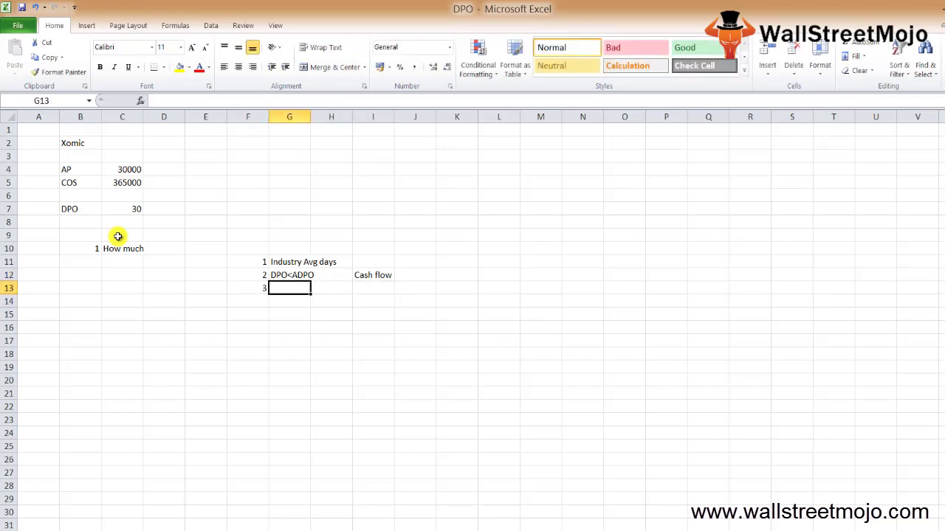
Copy the DPO<ADPO note down into G13 and change it to DPO>ADPO as note 3
{"action": "key", "text": "Up"}
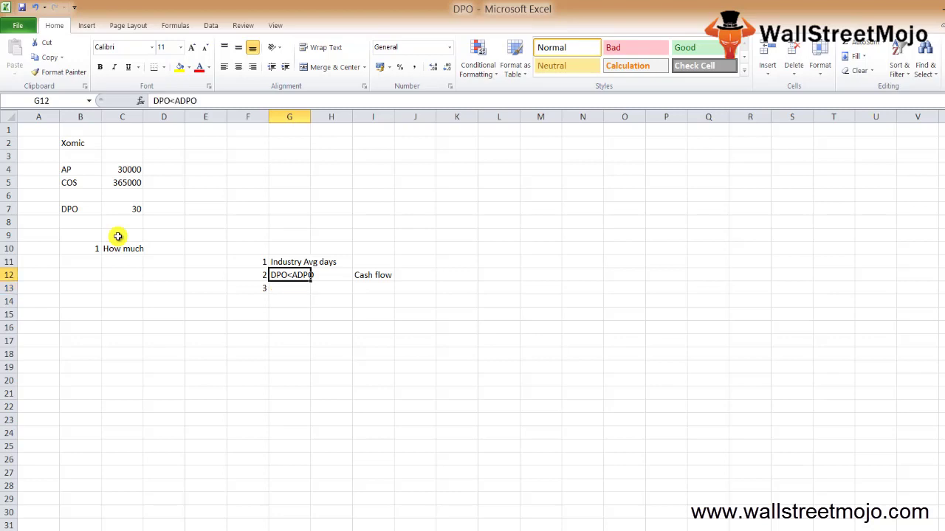
{"action": "key", "text": "shift+Down"}
{"action": "key", "text": "ctrl+d"}
{"action": "key", "text": "Down"}
{"action": "key", "text": "F2"}
{"action": "key", "text": "Left"}
{"action": "key", "text": "Left"}
{"action": "key", "text": "Left"}
{"action": "key", "text": "Left"}
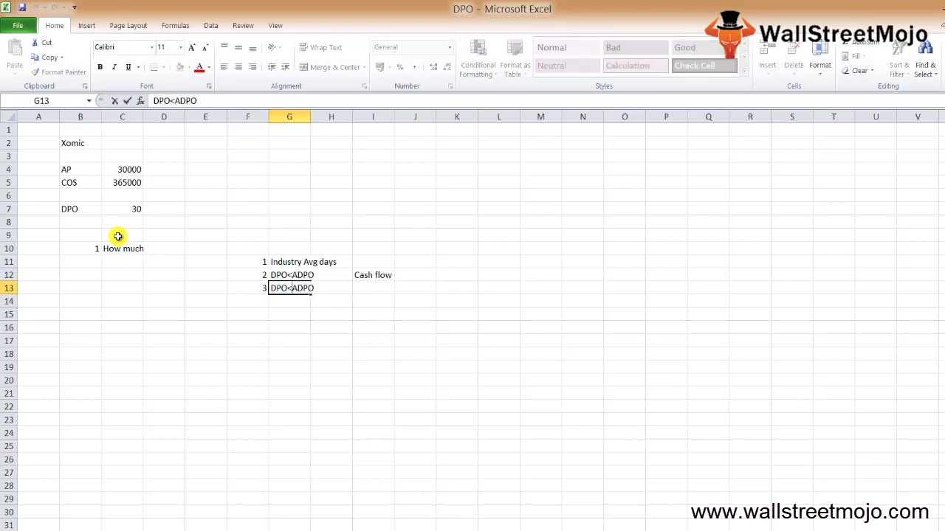
{"action": "key", "text": "BackSpace"}
{"action": "type", "text": ">"}
{"action": "key", "text": "ctrl+Return"}
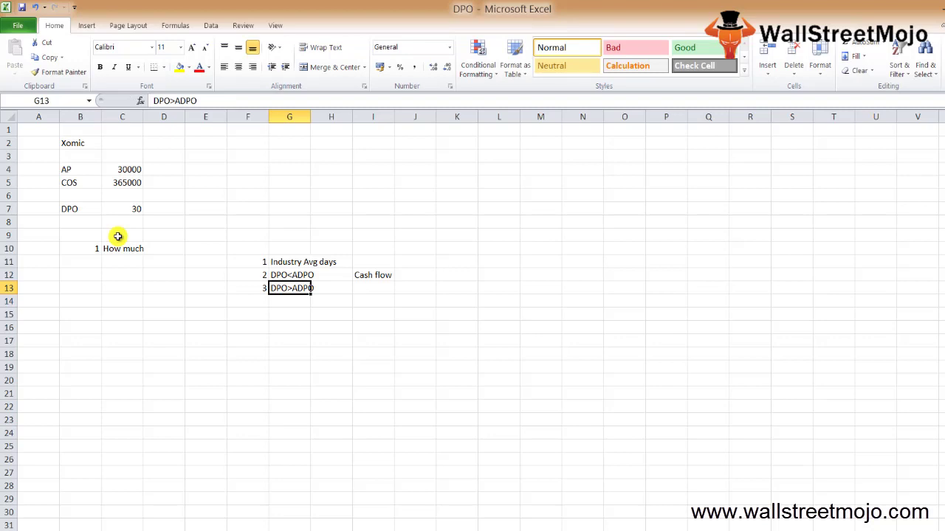
Label note 2 'Increasing' in H12 and note 3 'Deacrea' in H13
{"action": "key", "text": "Right"}
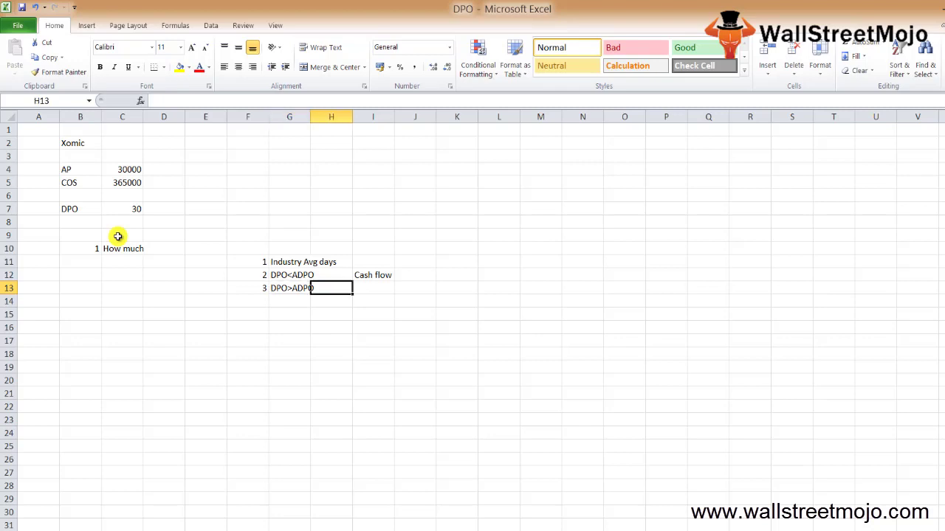
{"action": "key", "text": "Up"}
{"action": "type", "text": "Increa"}
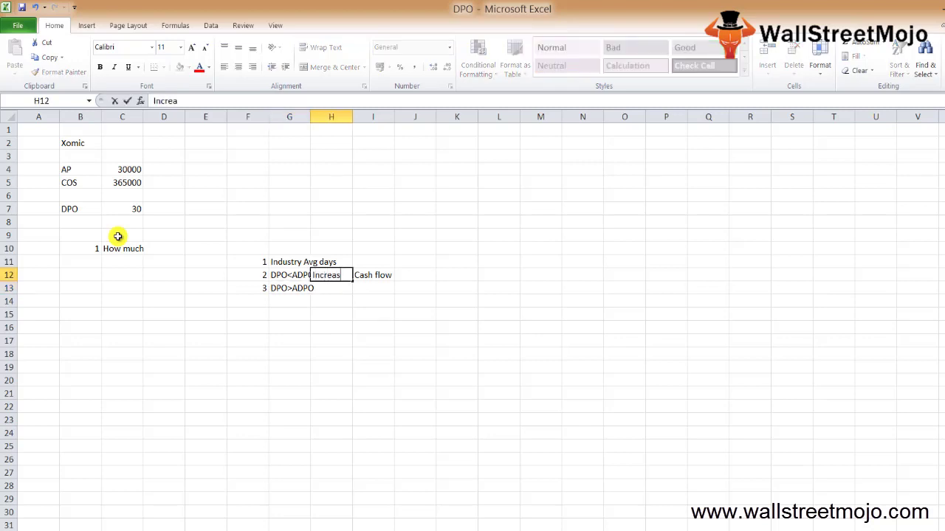
{"action": "type", "text": "sing"}
{"action": "key", "text": "Return"}
{"action": "type", "text": "Dea"}
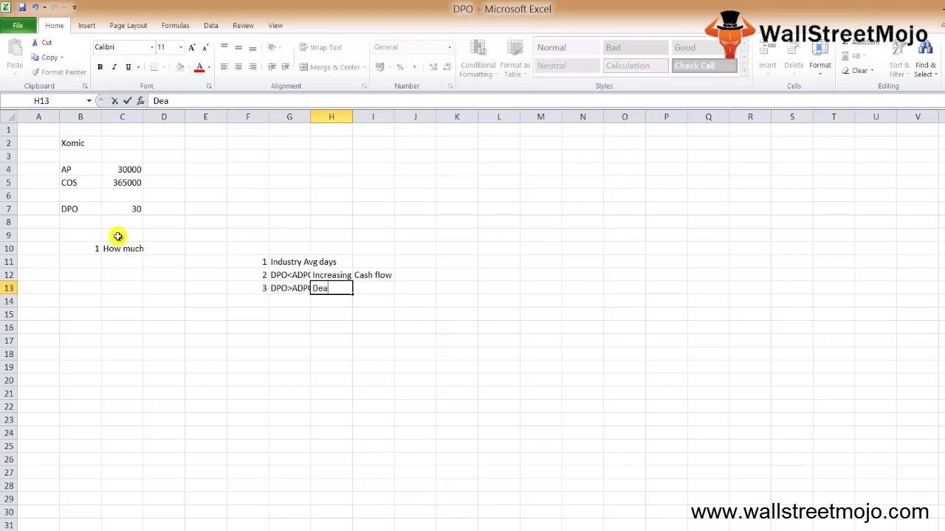
{"action": "type", "text": "creas"}
{"action": "key", "text": "BackSpace"}
{"action": "key", "text": "Return"}
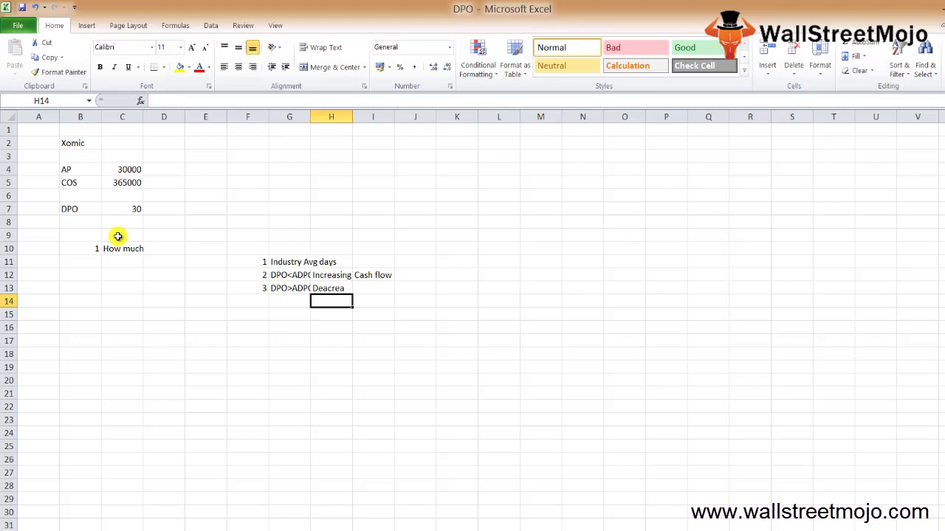
Add note 4 reading 'similar' in F14:G14
{"action": "key", "text": "Left"}
{"action": "key", "text": "Left"}
{"action": "type", "text": "4"}
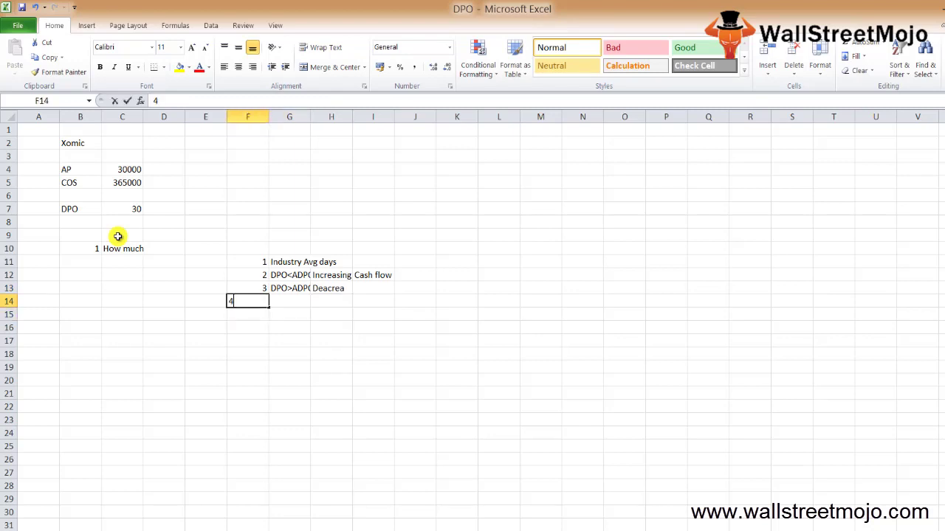
{"action": "key", "text": "Right"}
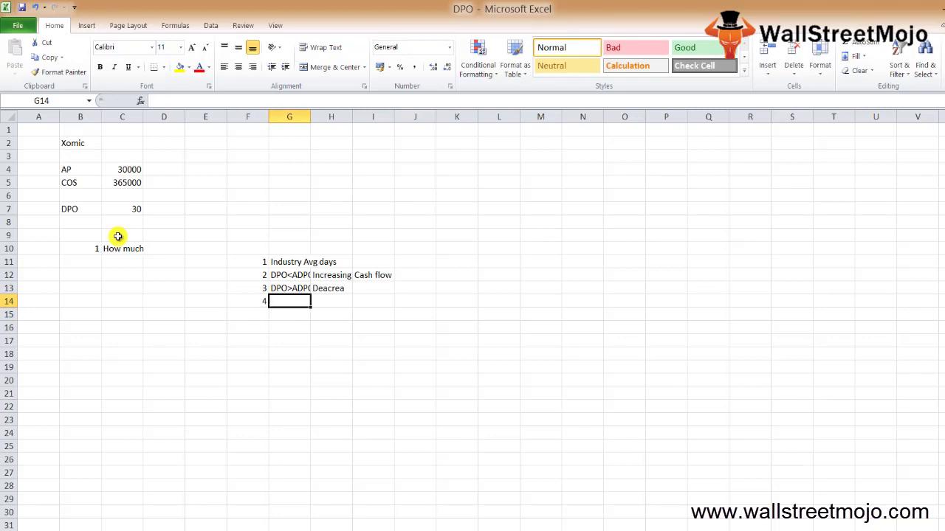
{"action": "type", "text": "similar"}
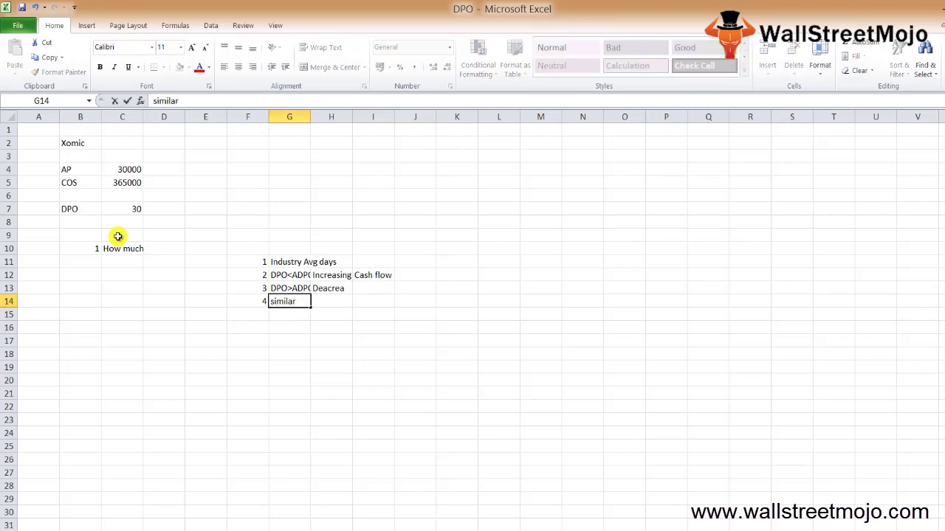
{"action": "key", "text": "Return"}
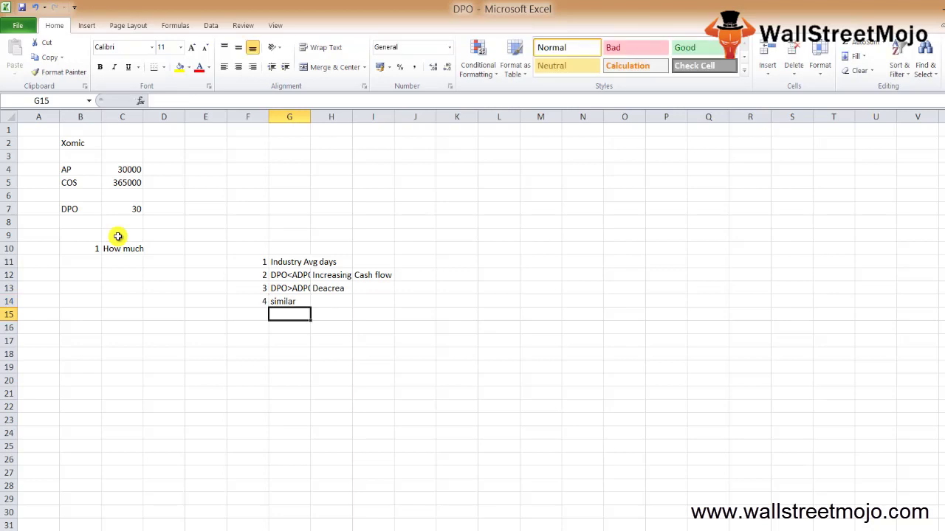
{"action": "key", "text": "Up"}
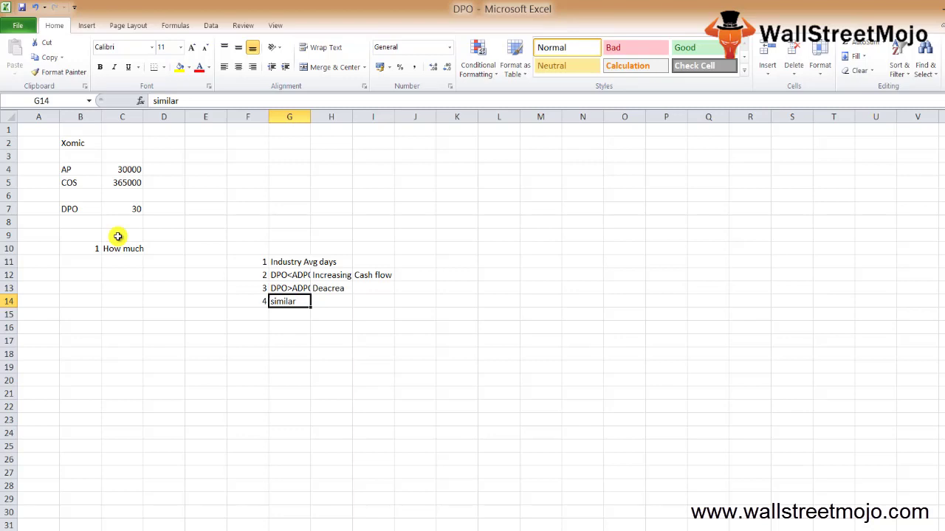
Add note 5 reading 'two' in F15:G15
{"action": "key", "text": "Left"}
{"action": "key", "text": "Down"}
{"action": "type", "text": "5"}
{"action": "key", "text": "Right"}
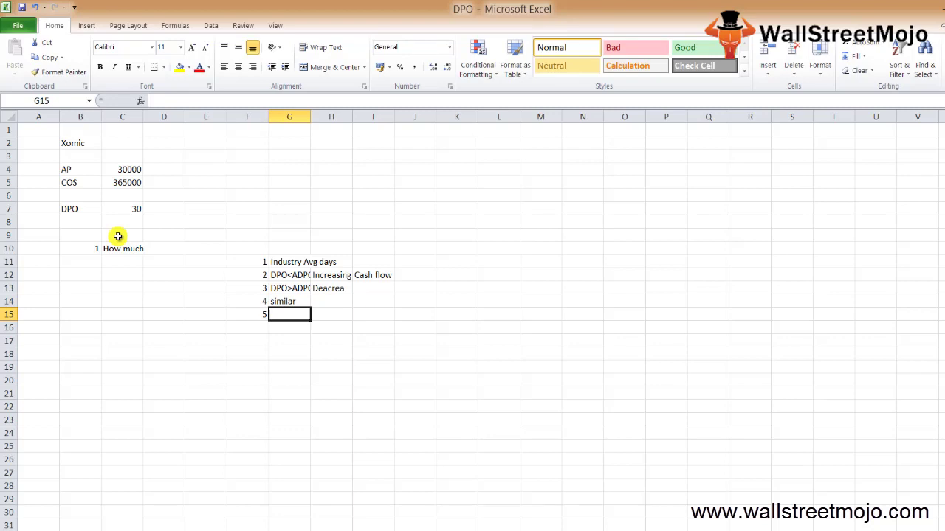
{"action": "type", "text": "w"}
{"action": "key", "text": "BackSpace"}
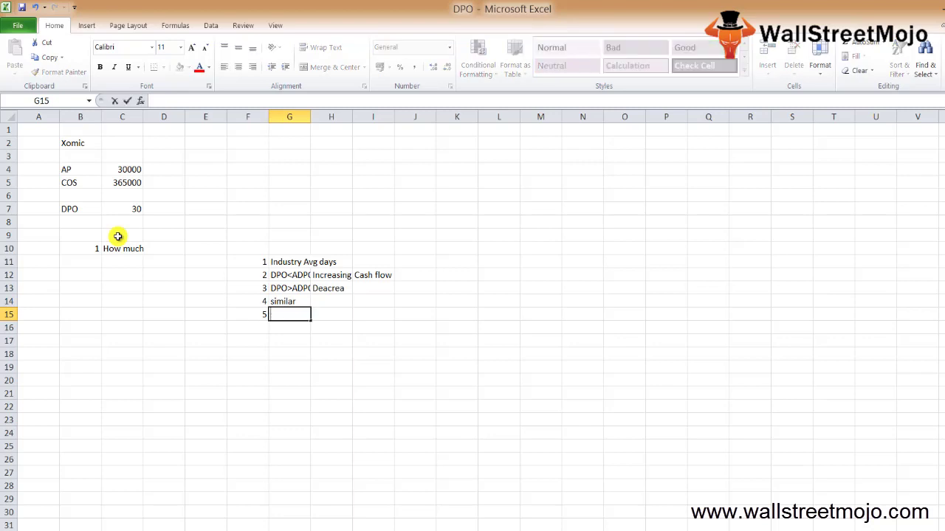
{"action": "type", "text": "two"}
{"action": "key", "text": "Return"}
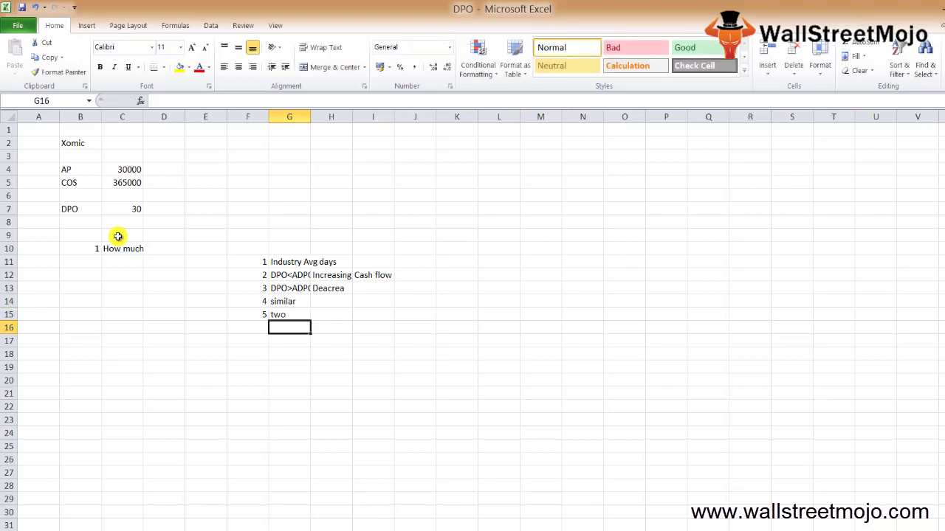
List DIO and DSO under note 5 in G16:G17 and select both
{"action": "type", "text": "DIO"}
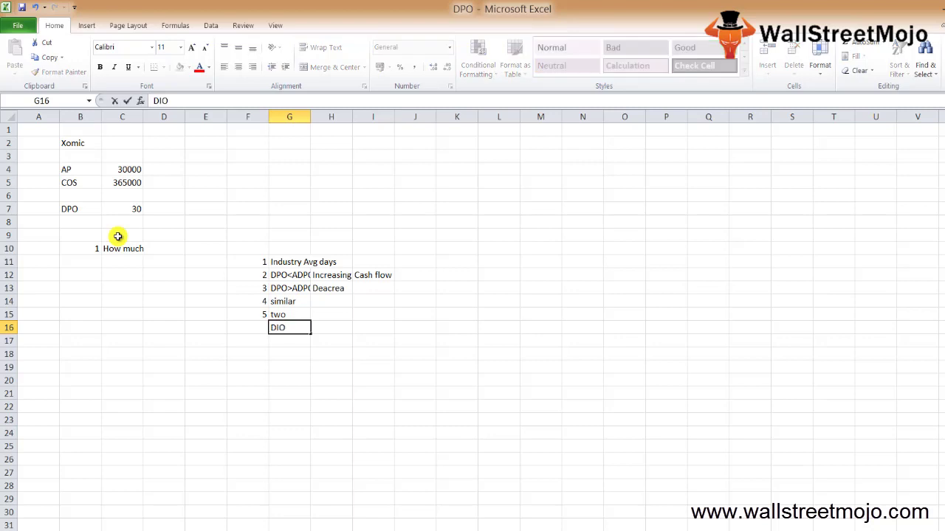
{"action": "key", "text": "Return"}
{"action": "type", "text": "SDS"}
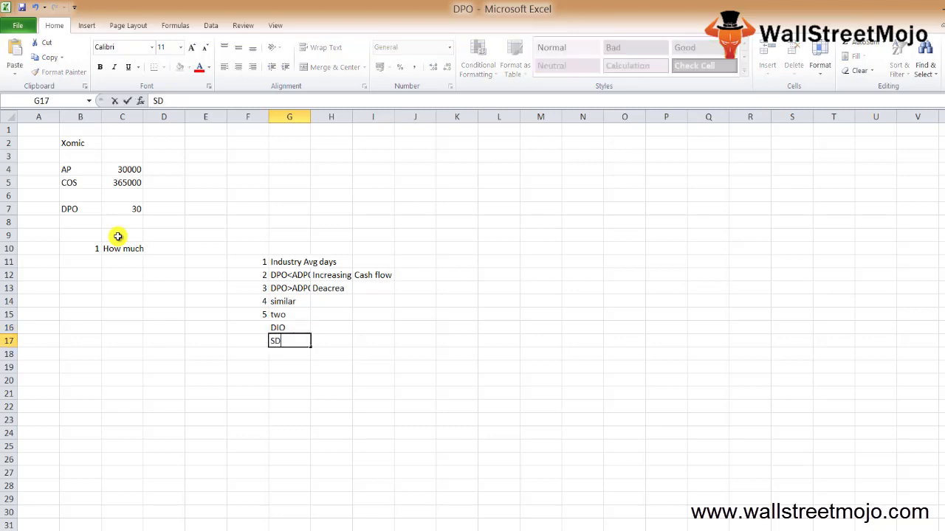
{"action": "key", "text": "BackSpace"}
{"action": "key", "text": "BackSpace"}
{"action": "key", "text": "BackSpace"}
{"action": "type", "text": "DSO"}
{"action": "key", "text": "Return"}
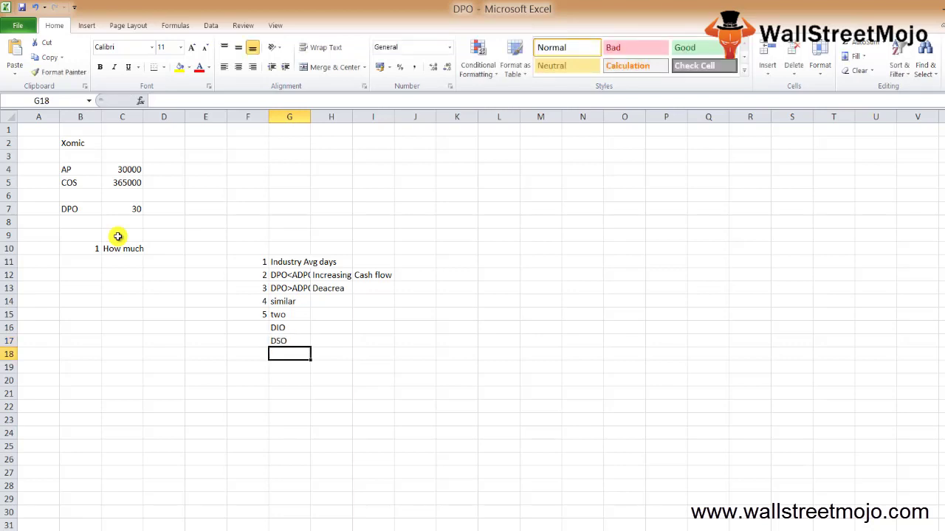
{"action": "key", "text": "Down"}
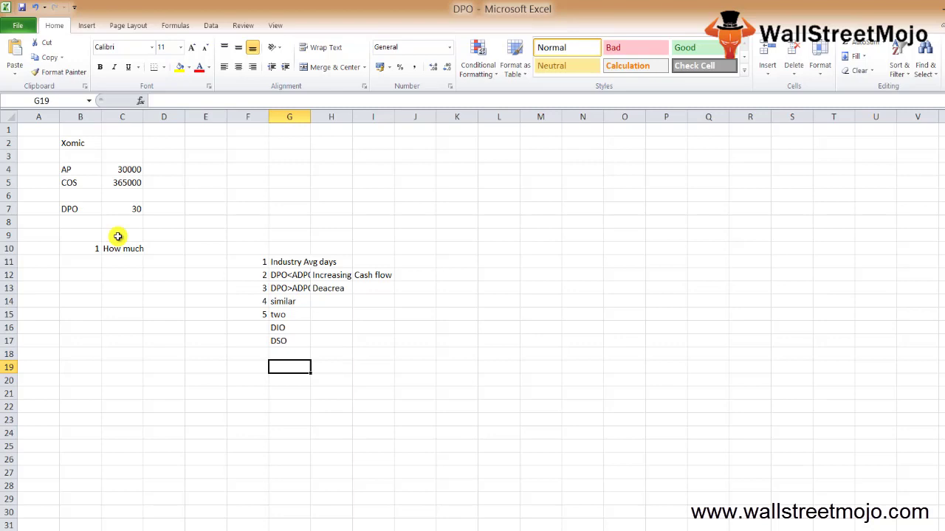
{"action": "key", "text": "Up"}
{"action": "key", "text": "Up"}
{"action": "key", "text": "Up"}
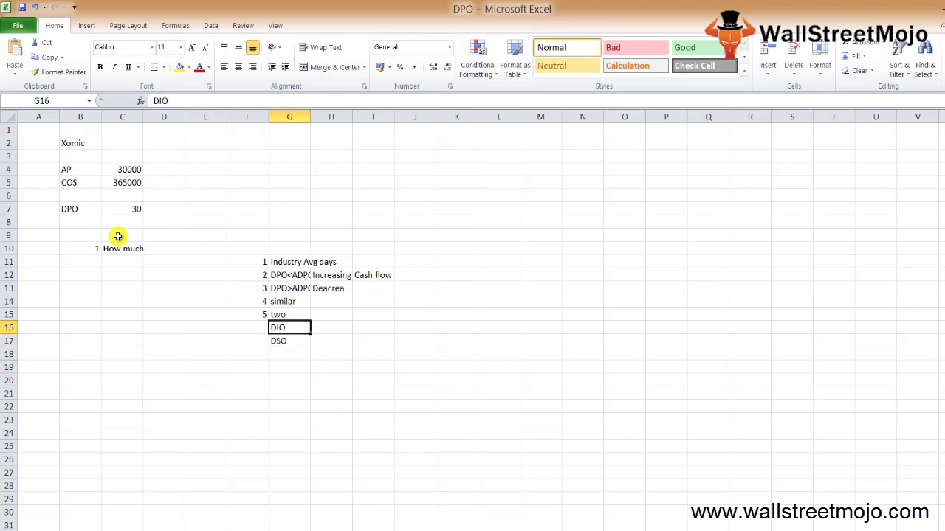
{"action": "key", "text": "shift+Down"}
{"action": "key", "text": "Down"}
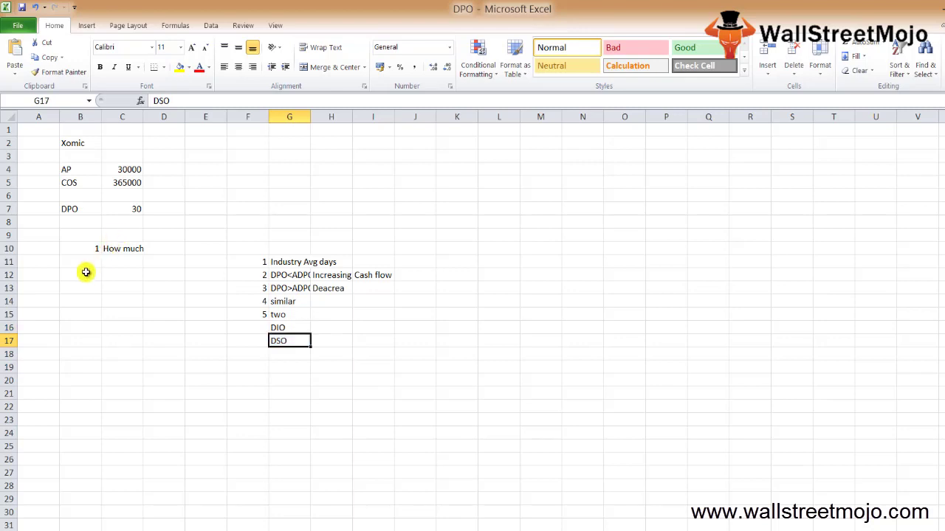
On the next blank sheet, enter note 1 as 'RM' in B2:C2
{"action": "key", "text": "ctrl+Page_Down"}
{"action": "key", "text": "Down"}
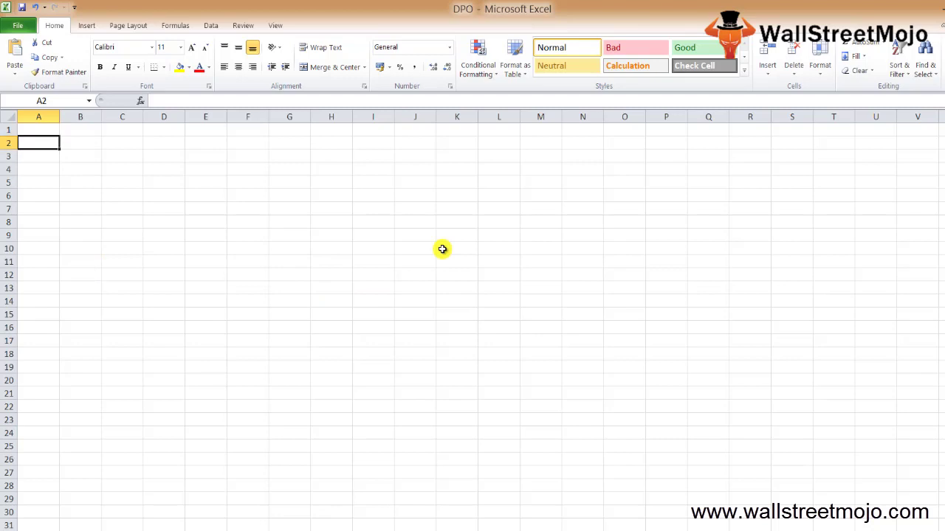
{"action": "key", "text": "Right"}
{"action": "key", "text": "Right"}
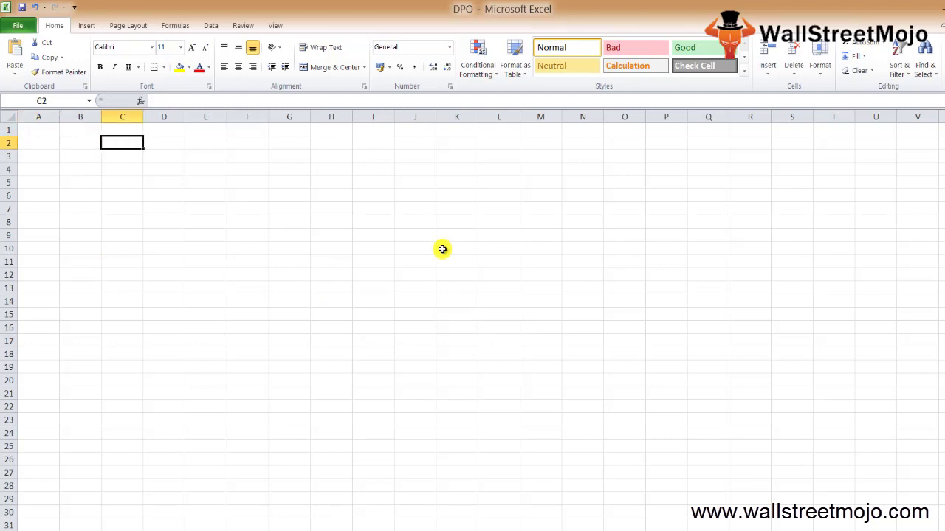
{"action": "key", "text": "Left"}
{"action": "type", "text": "1"}
{"action": "key", "text": "Tab"}
{"action": "type", "text": "RM"}
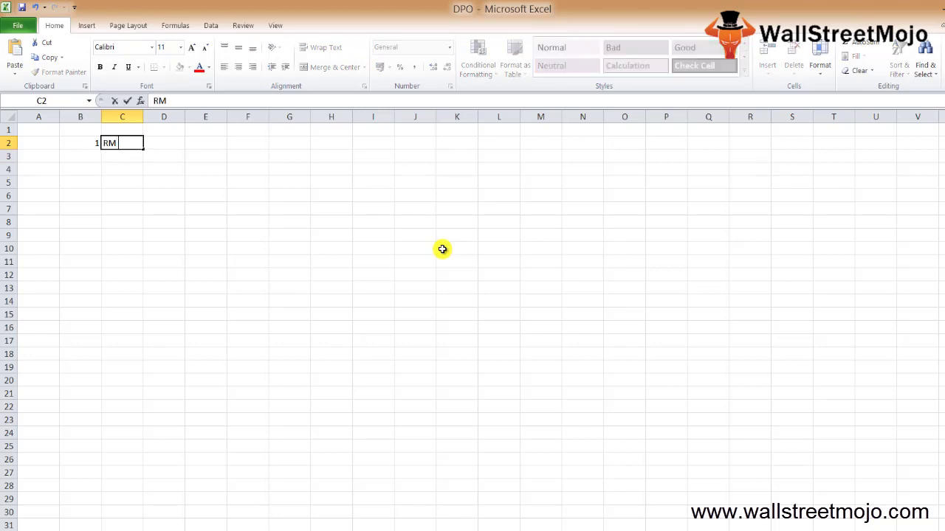
{"action": "key", "text": "Tab"}
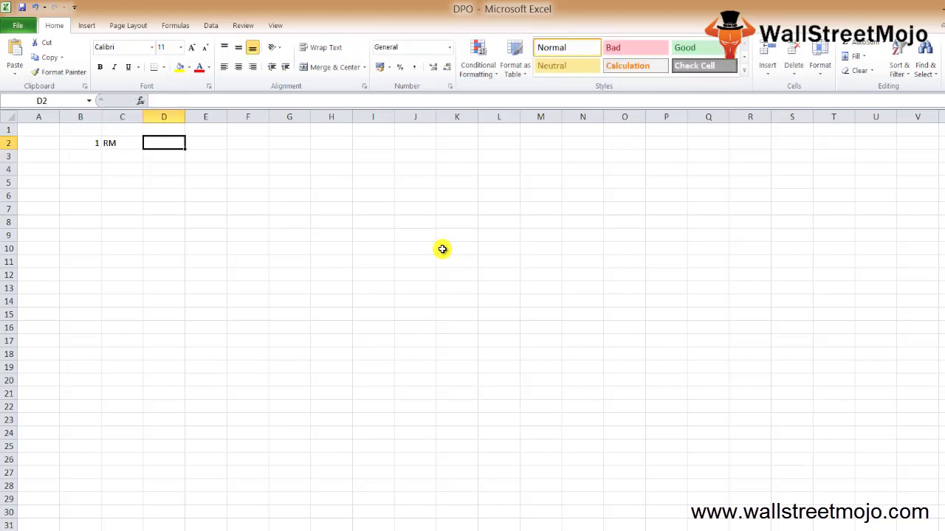
Enter note 2 as 'Buy in cash' in B3:C3
{"action": "key", "text": "Return"}
{"action": "key", "text": "Left"}
{"action": "type", "text": "2"}
{"action": "key", "text": "Tab"}
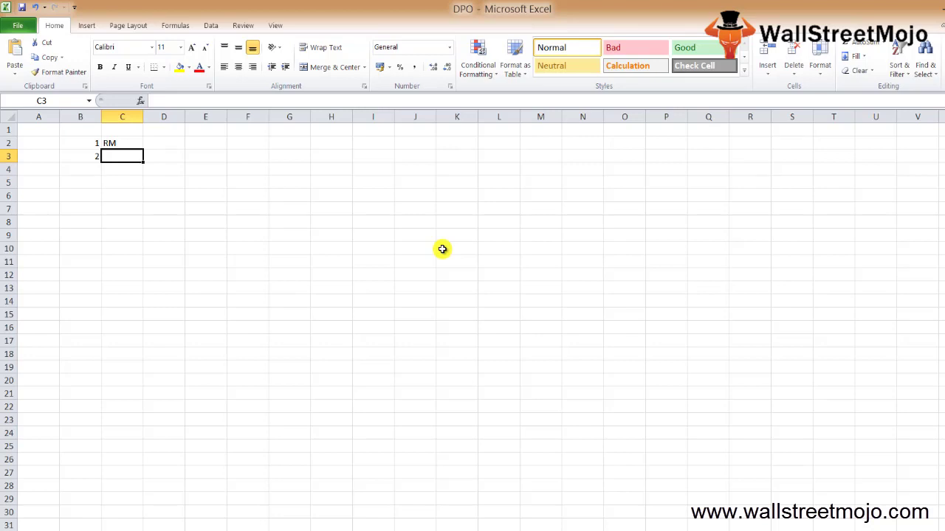
{"action": "type", "text": "Buy"}
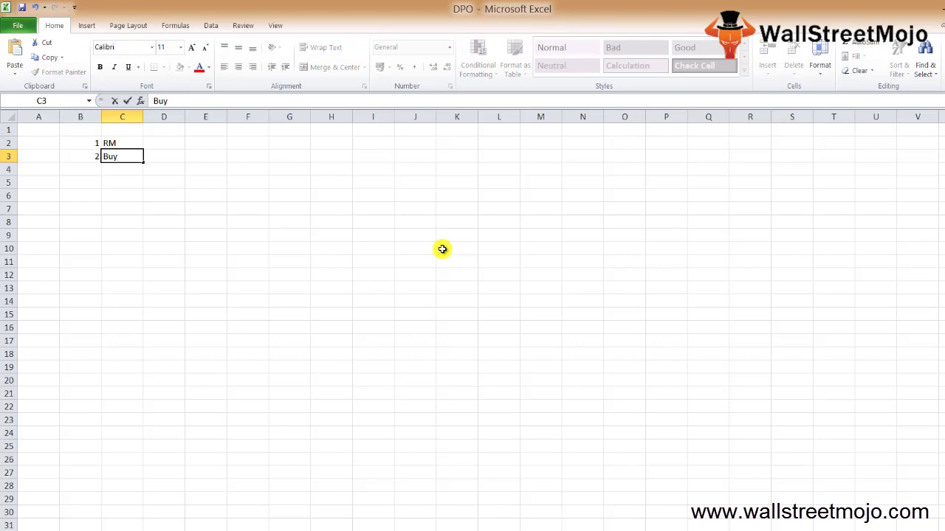
{"action": "type", "text": " in cash"}
{"action": "key", "text": "Return"}
Add the unnumbered sub-note 'Purchase RM on Credit' in C4
{"action": "key", "text": "Left"}
{"action": "type", "text": "2"}
{"action": "key", "text": "ctrl+Return"}
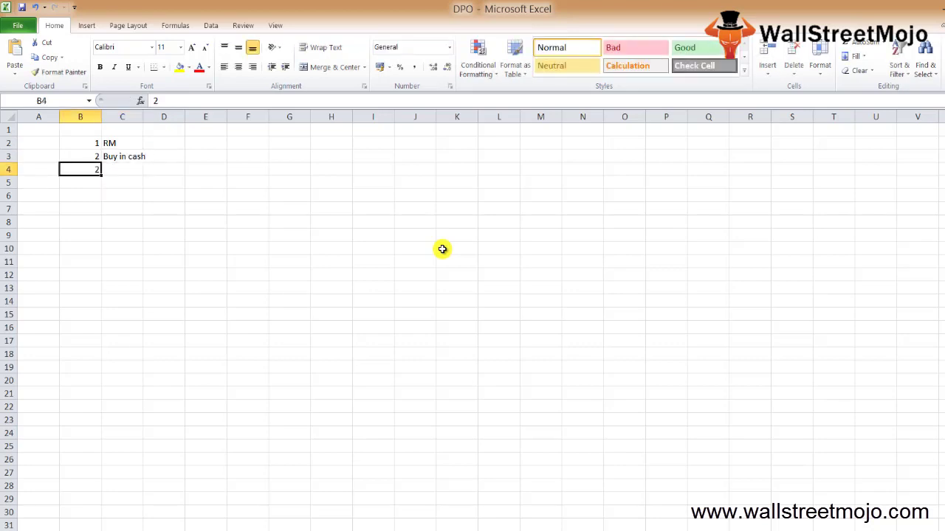
{"action": "key", "text": "Delete"}
{"action": "key", "text": "Right"}
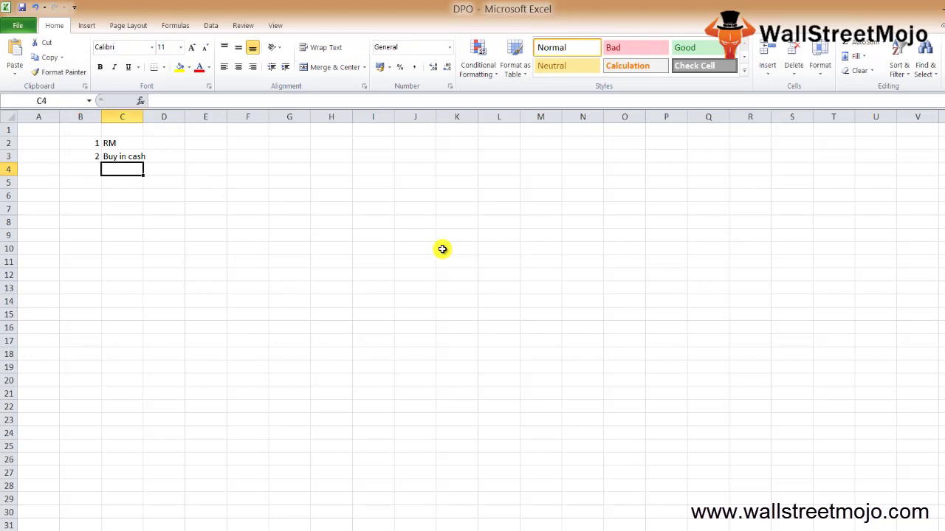
{"action": "type", "text": "Purchase"}
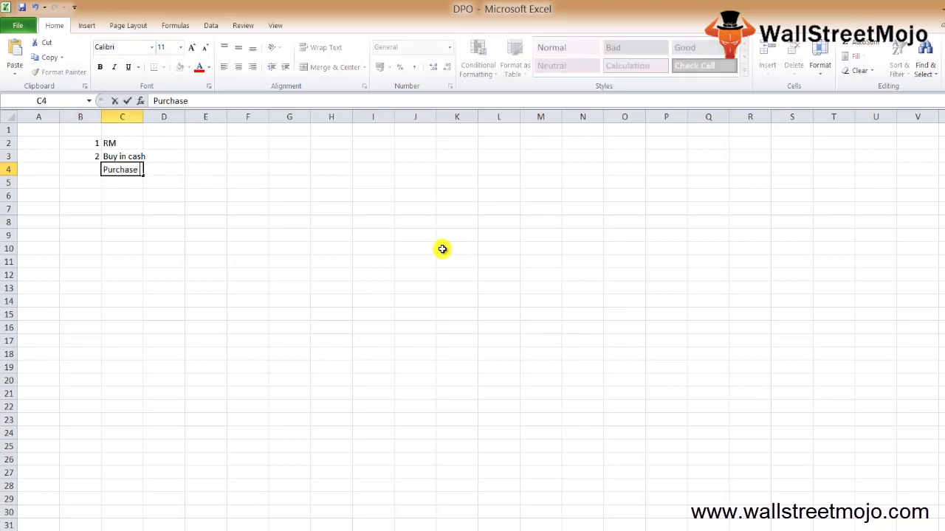
{"action": "type", "text": " RM on Credit"}
{"action": "key", "text": "Return"}
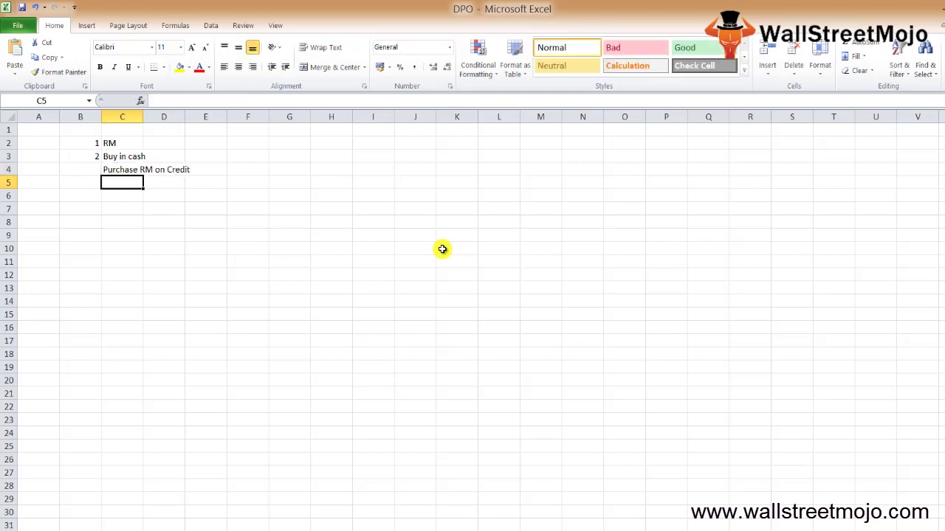
{"action": "key", "text": "Left"}
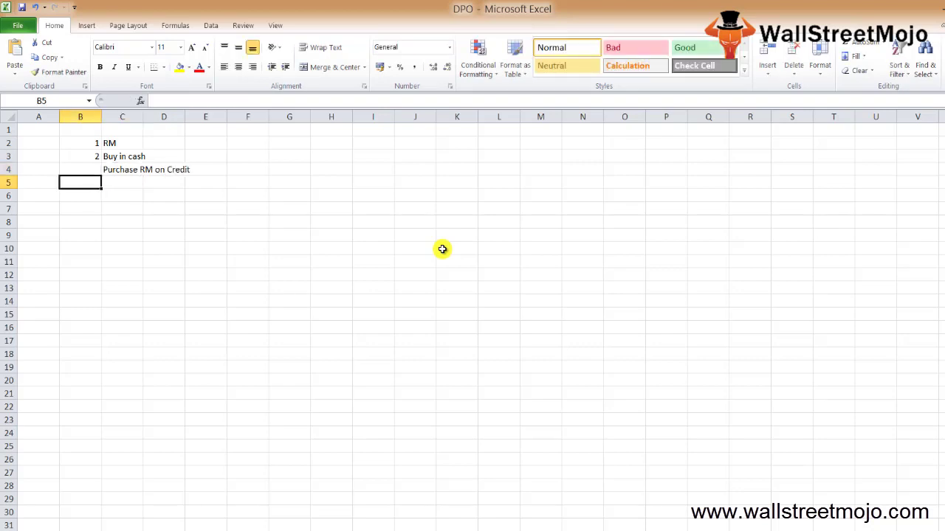
Enter note 3 as 'Bulk' in B6:C6
{"action": "key", "text": "Down"}
{"action": "type", "text": "3"}
{"action": "key", "text": "Return"}
{"action": "key", "text": "Up"}
{"action": "key", "text": "Right"}
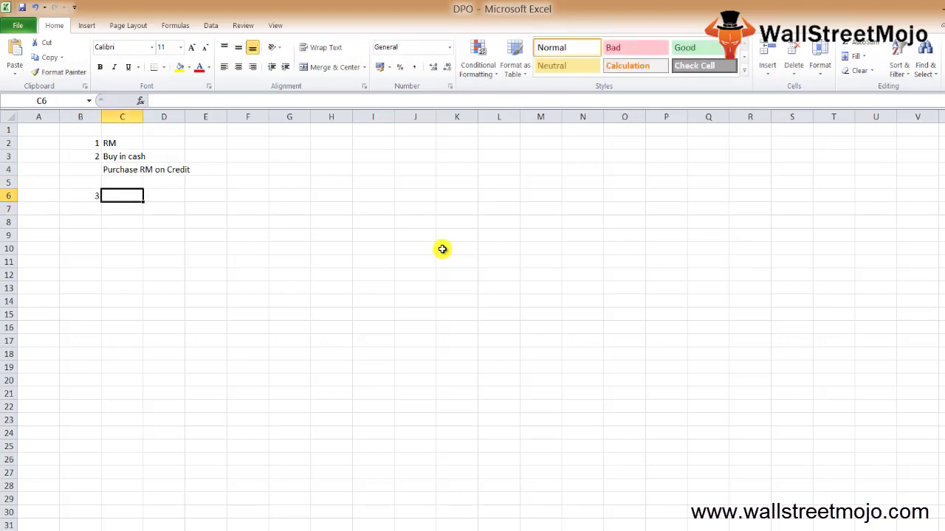
{"action": "type", "text": "Bulk"}
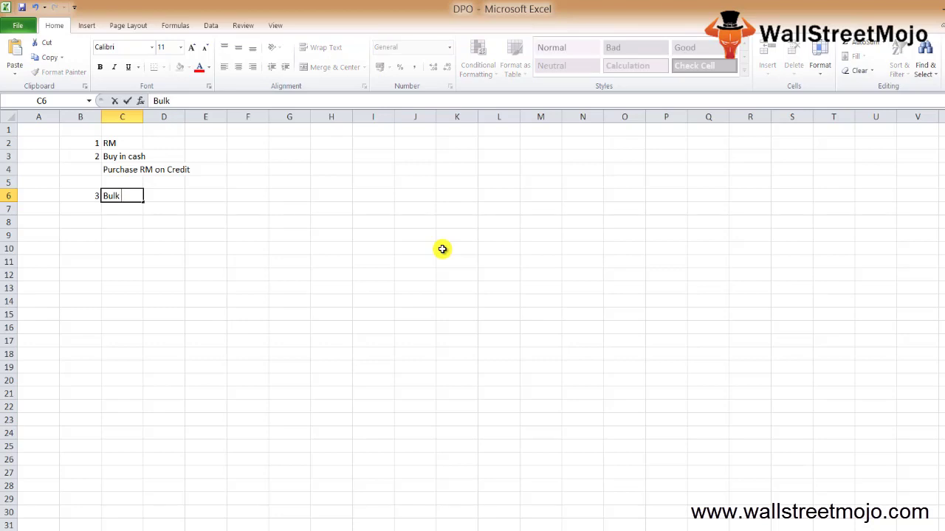
{"action": "key", "text": "Return"}
Enter note 4 as 'DPO' in B7:C7
{"action": "key", "text": "Left"}
{"action": "type", "text": "4"}
{"action": "key", "text": "Right"}
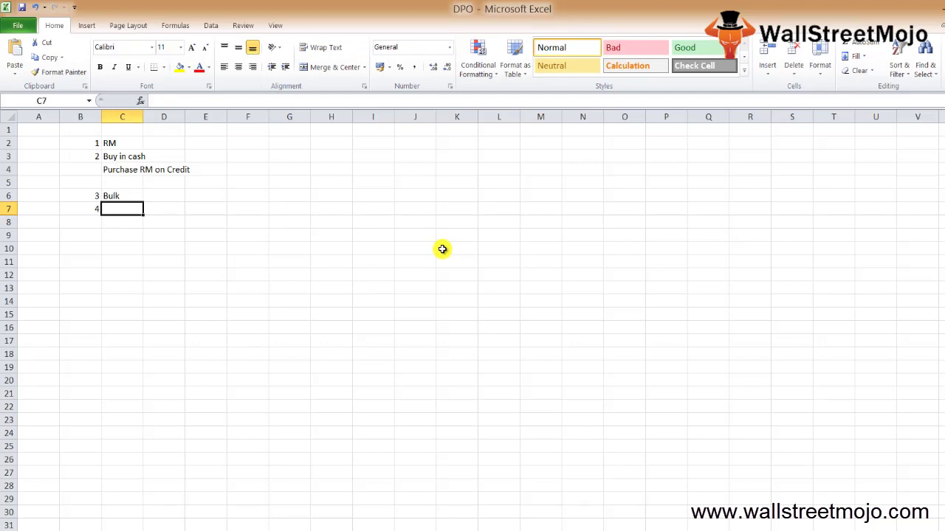
{"action": "type", "text": "DPO"}
{"action": "key", "text": "Return"}
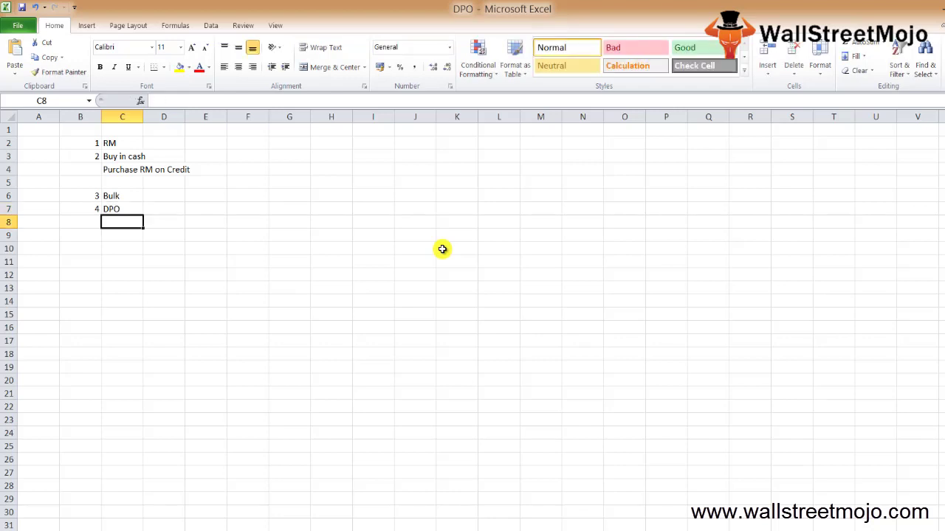
Enter note 5 as 'Complex' in B8:C8
{"action": "key", "text": "Down"}
{"action": "key", "text": "Up"}
{"action": "key", "text": "Left"}
{"action": "type", "text": "5"}
{"action": "key", "text": "Right"}
{"action": "type", "text": "Complec"}
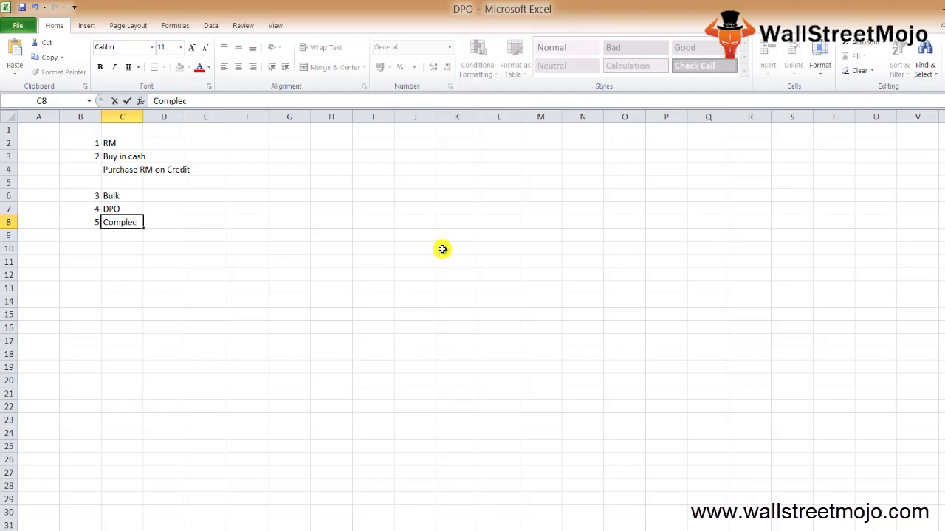
{"action": "key", "text": "BackSpace"}
{"action": "type", "text": "x"}
{"action": "key", "text": "Return"}
Enter note 6 in B9 and type 'Bulk orders' beside it in C9
{"action": "key", "text": "Left"}
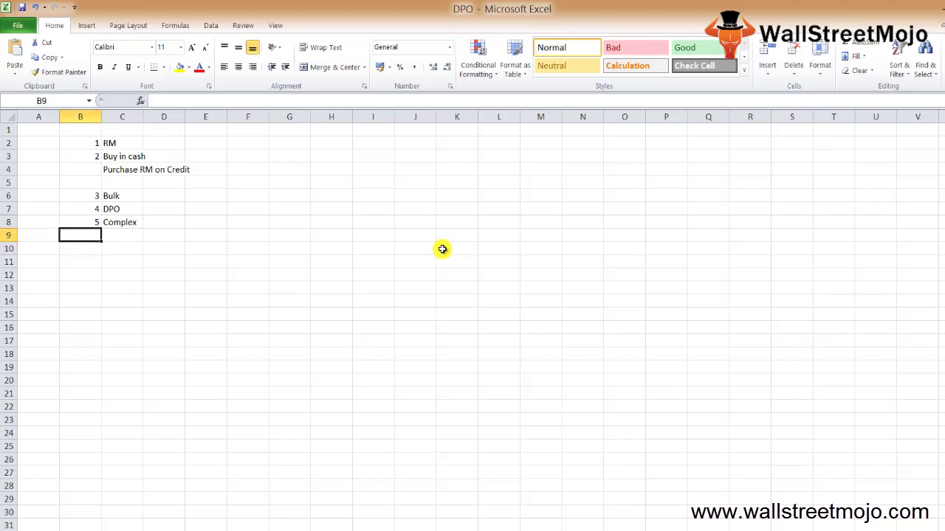
{"action": "key", "text": "Down"}
{"action": "key", "text": "Up"}
{"action": "type", "text": "6"}
{"action": "key", "text": "Return"}
{"action": "key", "text": "Up"}
{"action": "key", "text": "Right"}
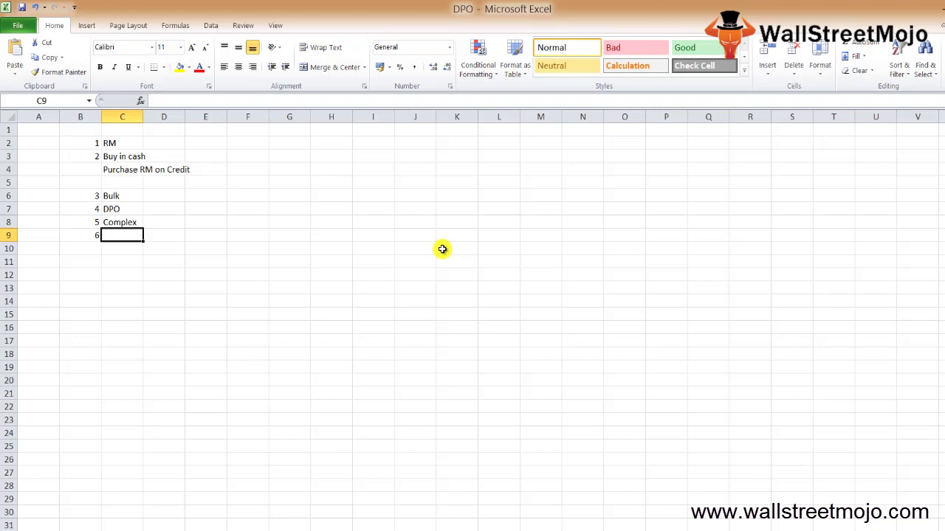
{"action": "type", "text": "Bulk o"}
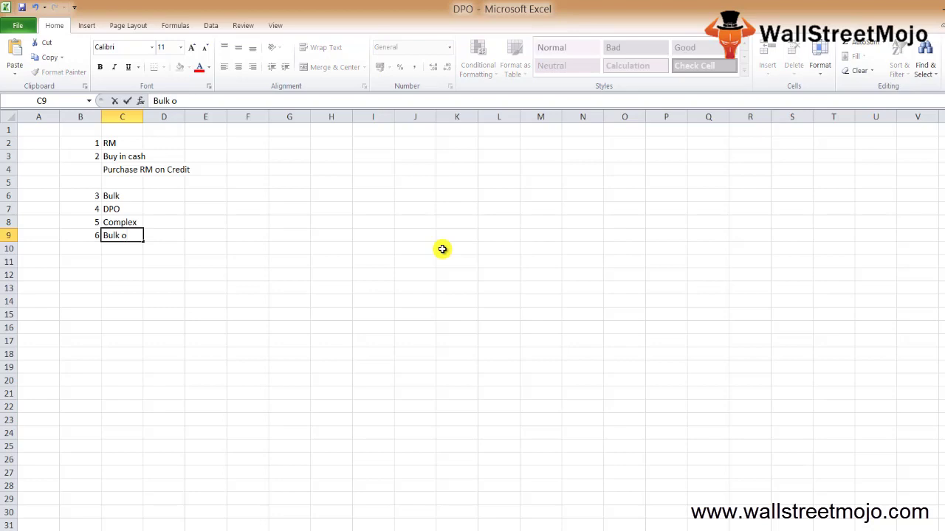
{"action": "type", "text": "rders"}
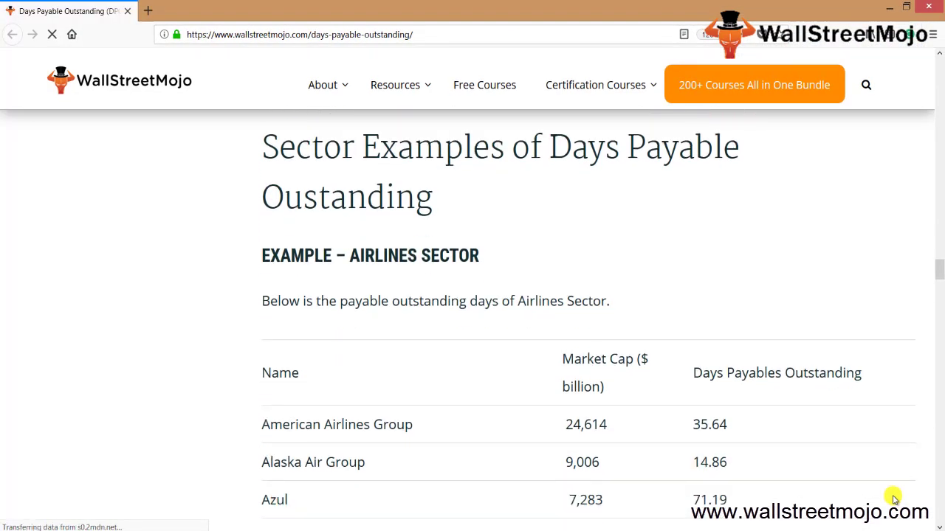
Scroll through the WallStreetMojo airline-sector table of Days Payables Outstanding figures
{"action": "scroll", "coordinate": [893, 499], "scroll_direction": "down", "scroll_amount": 3}
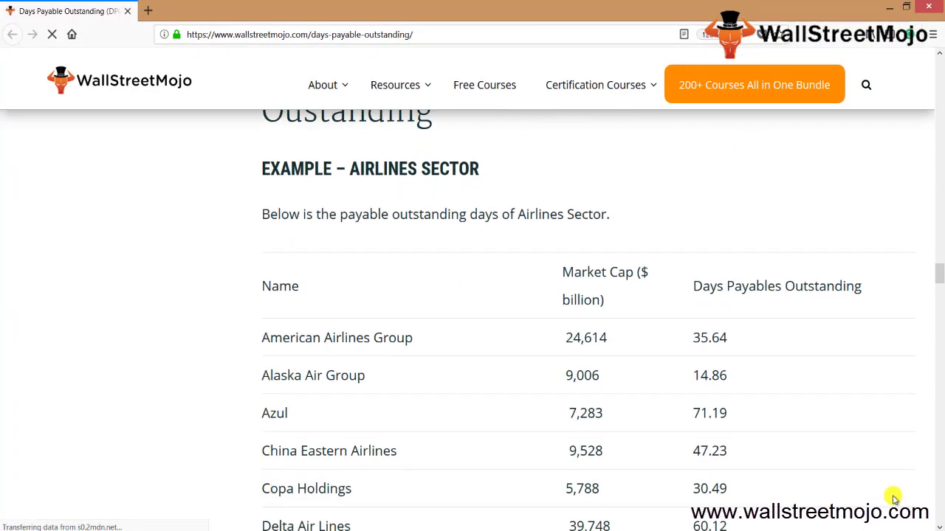
{"action": "scroll", "coordinate": [893, 494], "scroll_direction": "down", "scroll_amount": 2}
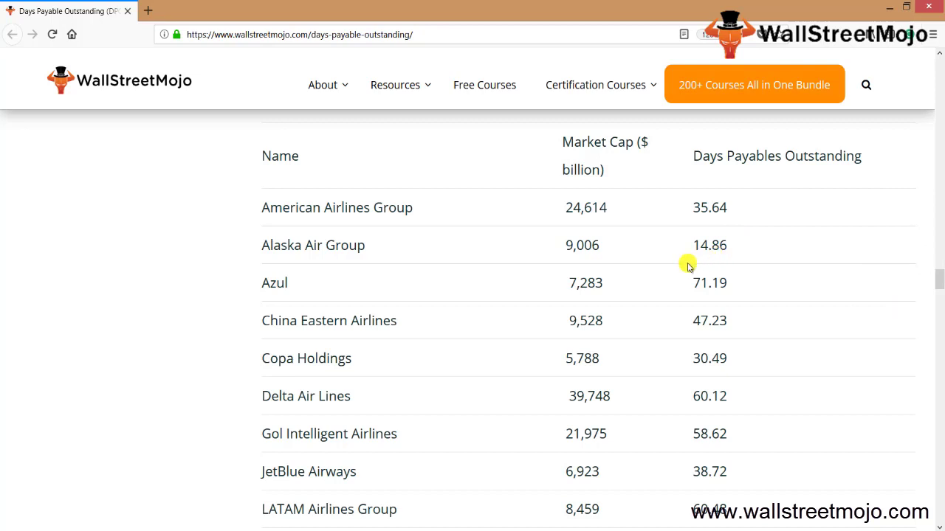
{"action": "scroll", "coordinate": [642, 310], "scroll_direction": "down", "scroll_amount": 1}
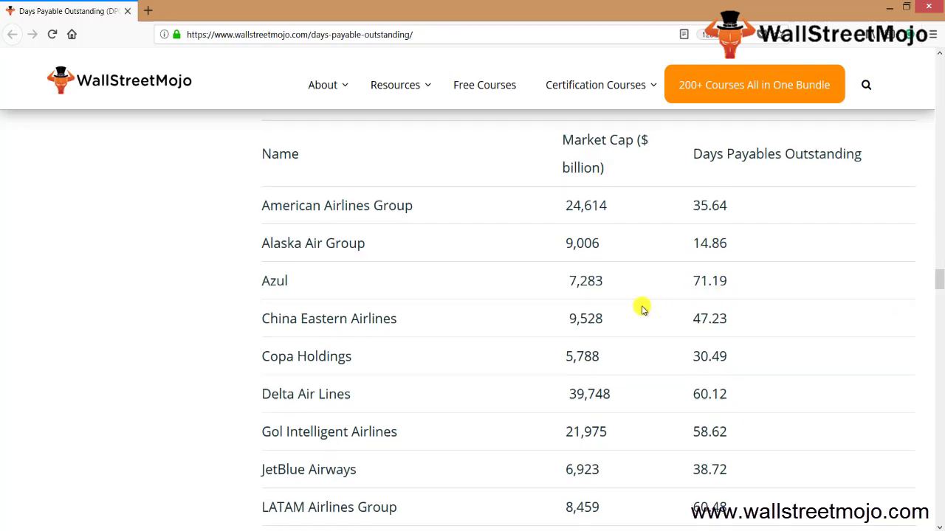
{"action": "scroll", "coordinate": [448, 420], "scroll_direction": "down", "scroll_amount": 1}
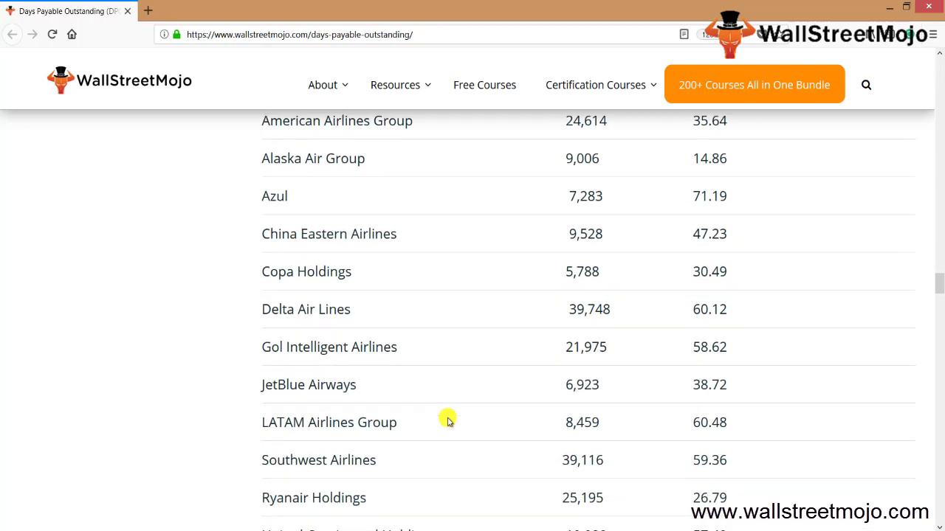
{"action": "scroll", "coordinate": [448, 420], "scroll_direction": "down", "scroll_amount": 1}
{"action": "scroll", "coordinate": [447, 420], "scroll_direction": "down", "scroll_amount": 2}
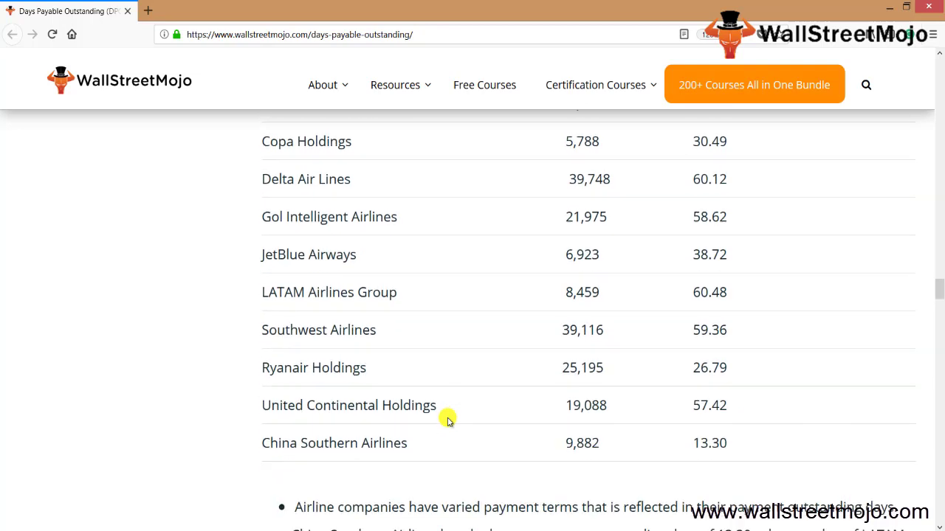
{"action": "scroll", "coordinate": [447, 420], "scroll_direction": "up", "scroll_amount": 1}
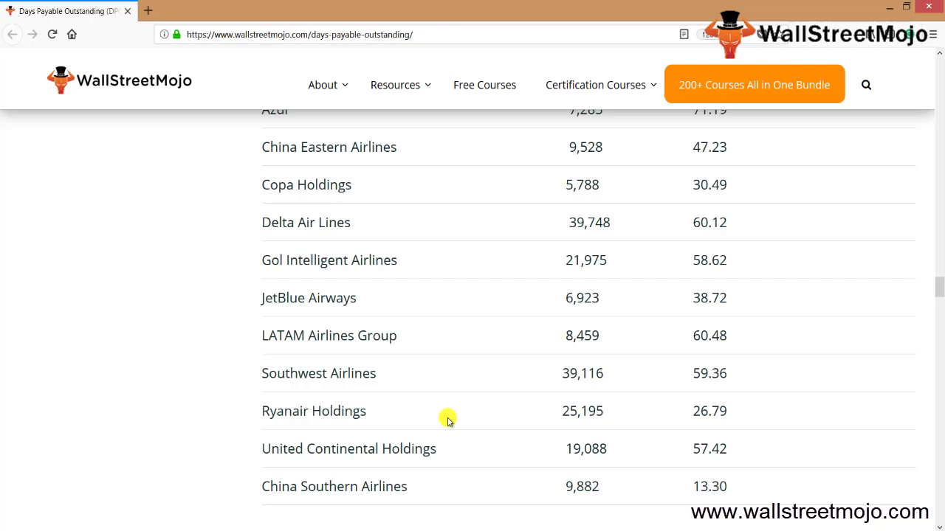
{"action": "scroll", "coordinate": [448, 420], "scroll_direction": "up", "scroll_amount": 3}
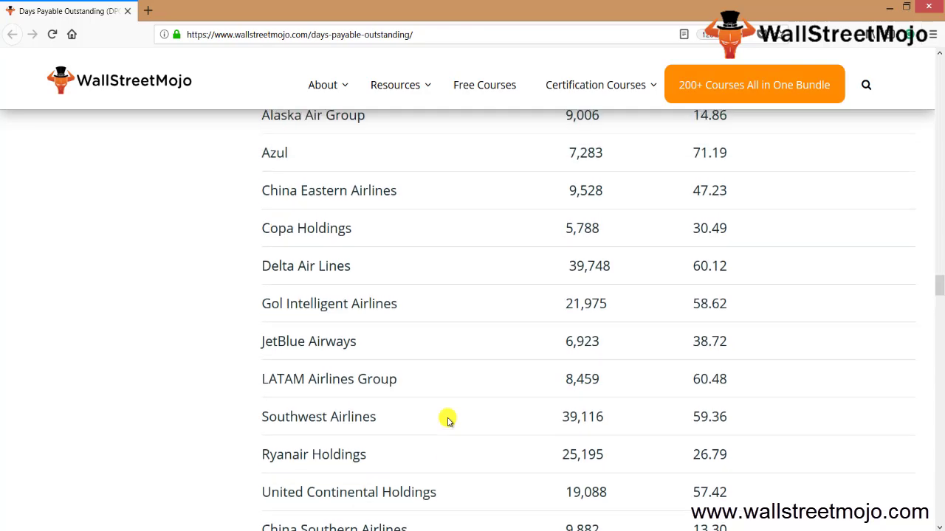
{"action": "scroll", "coordinate": [448, 419], "scroll_direction": "down", "scroll_amount": 1}
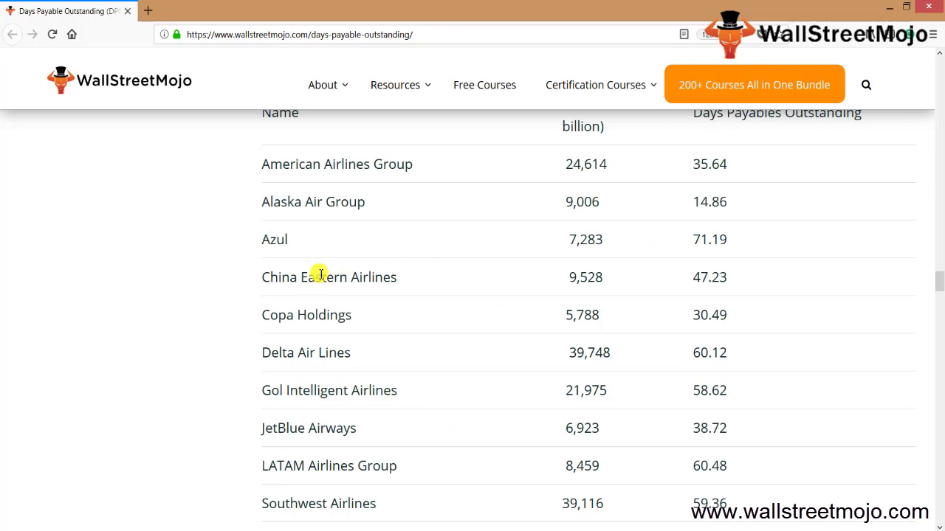
{"action": "scroll", "coordinate": [341, 377], "scroll_direction": "down", "scroll_amount": 1}
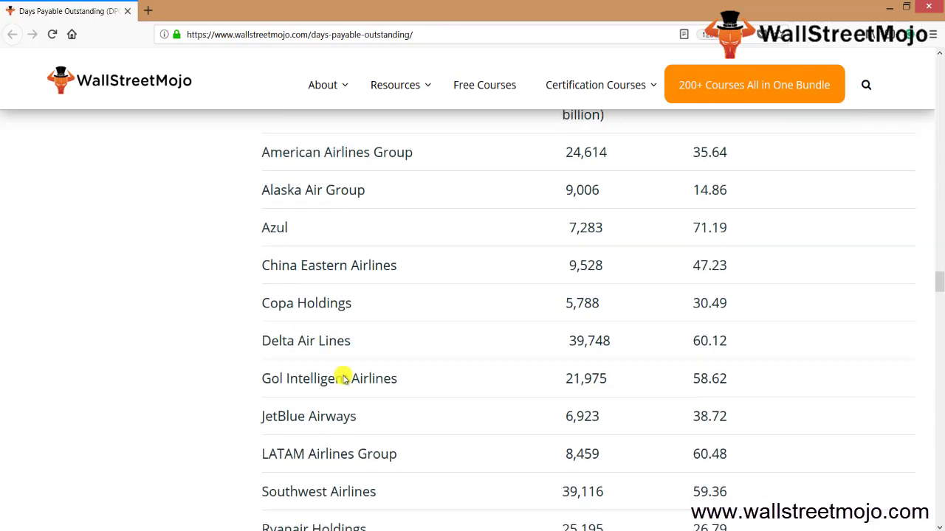
{"action": "scroll", "coordinate": [342, 378], "scroll_direction": "down", "scroll_amount": 1}
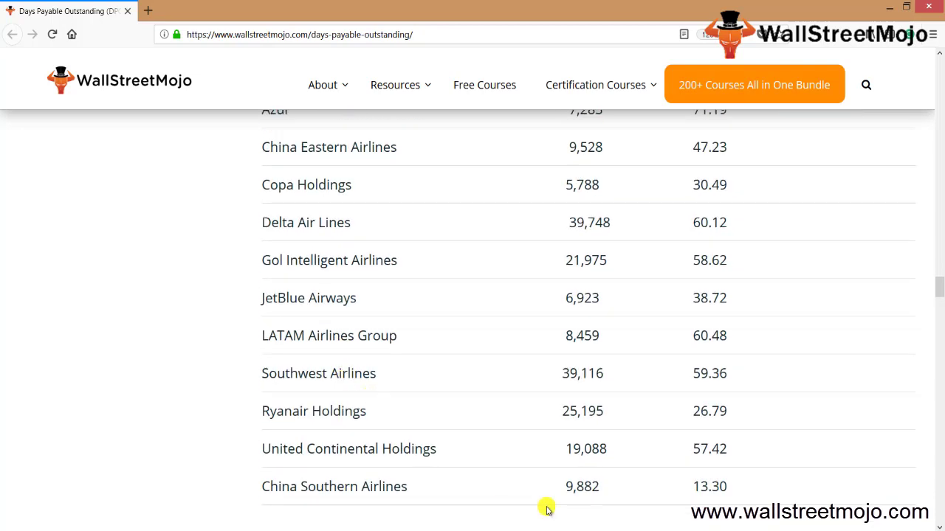